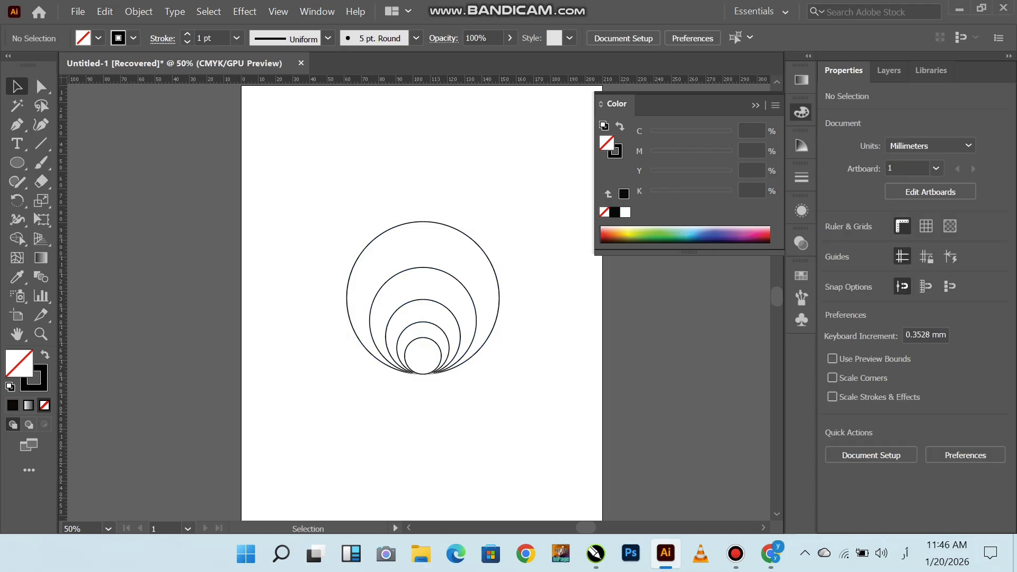
# - Draw a closed inverted triangle inside the smallest circle with the Pen tool, joining its left, right and bottom extremes
pyautogui.scroll(2, 454, 357)
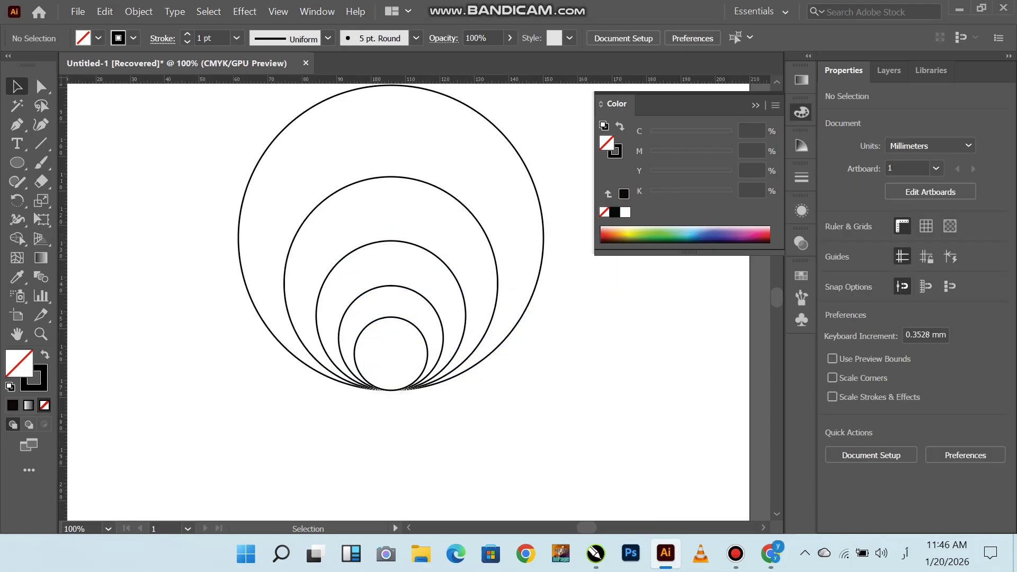
pyautogui.click(17, 124)
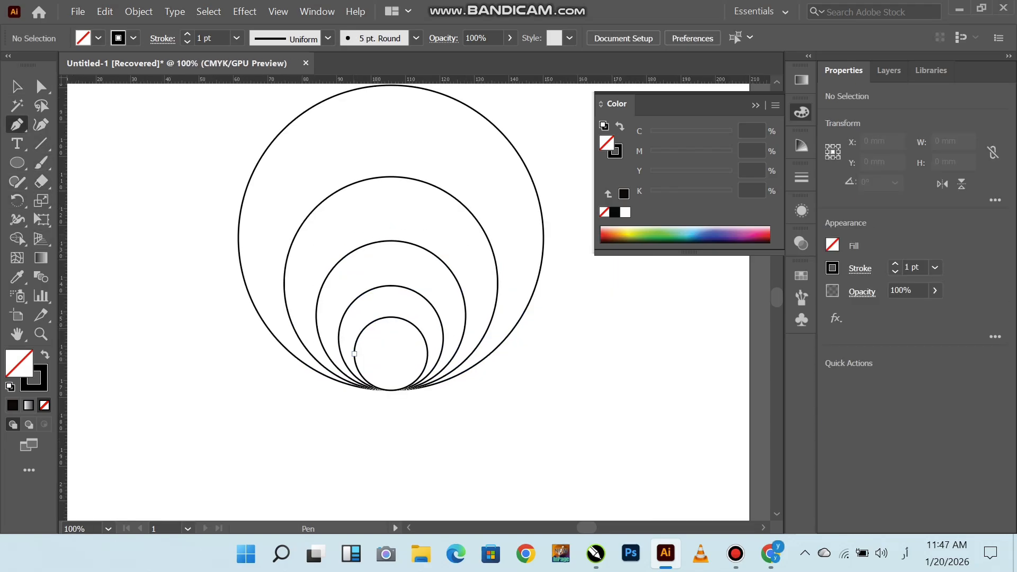
pyautogui.click(355, 353)
pyautogui.click(427, 353)
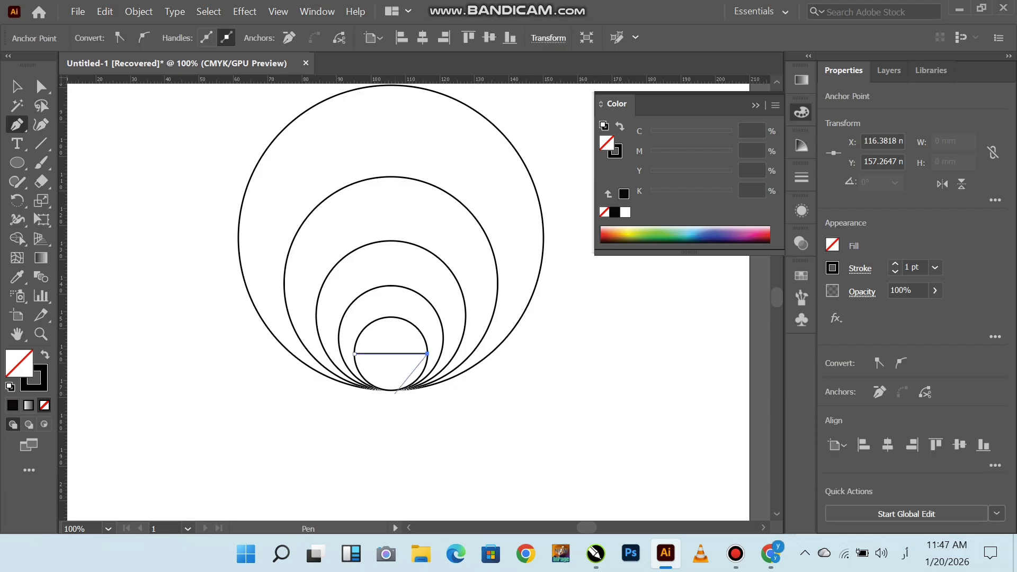
pyautogui.click(355, 354)
pyautogui.press('v')
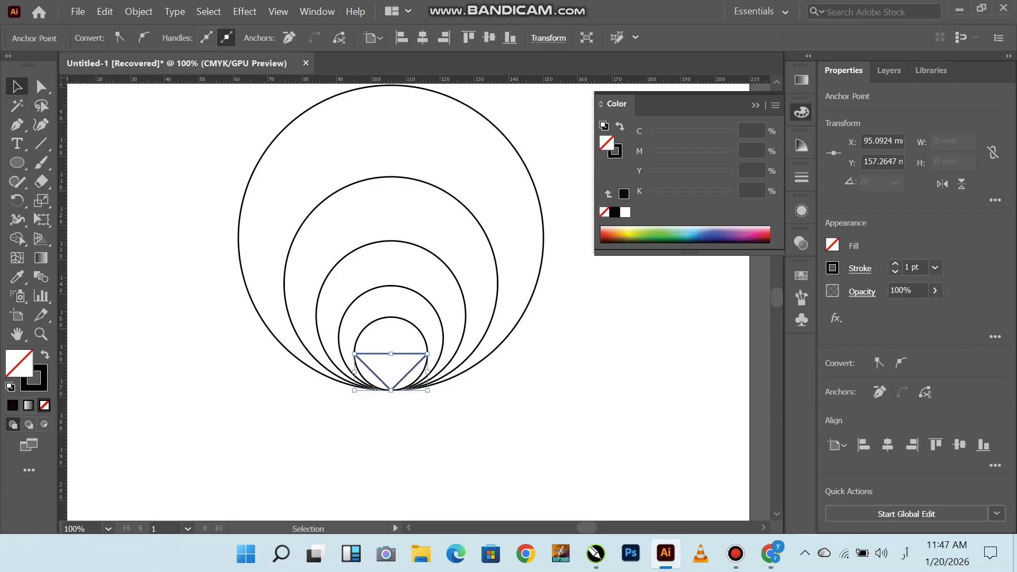
pyautogui.click(390, 341)
# - Copy the triangle upward and scale the copy to about 25 mm wide so its upper corners meet the second circle
pyautogui.scroll(1, 390, 345)
pyautogui.scroll(1, 390, 345)
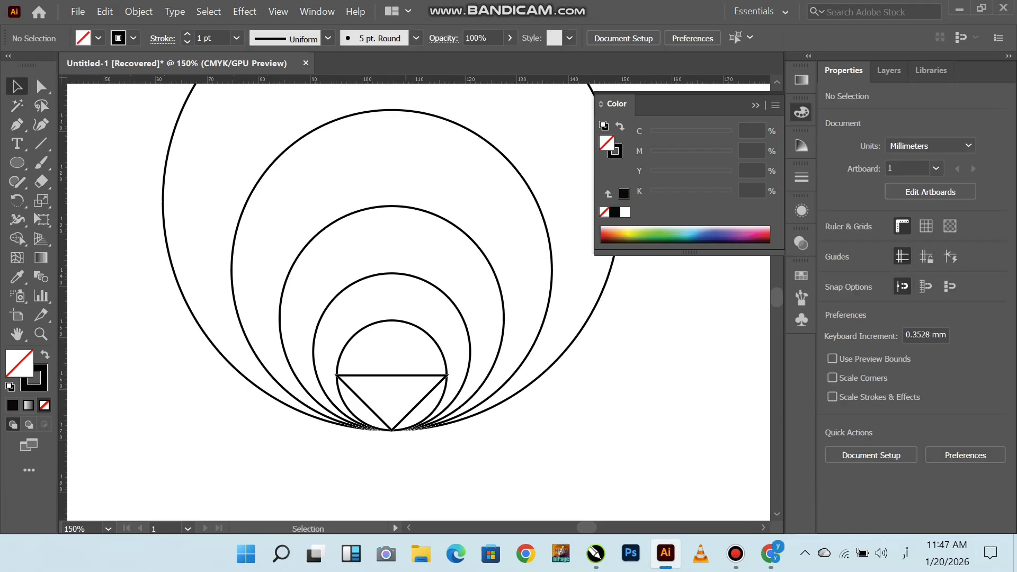
pyautogui.click(398, 375)
pyautogui.click(405, 354)
pyautogui.moveTo(405, 376); pyautogui.dragTo(457, 308)
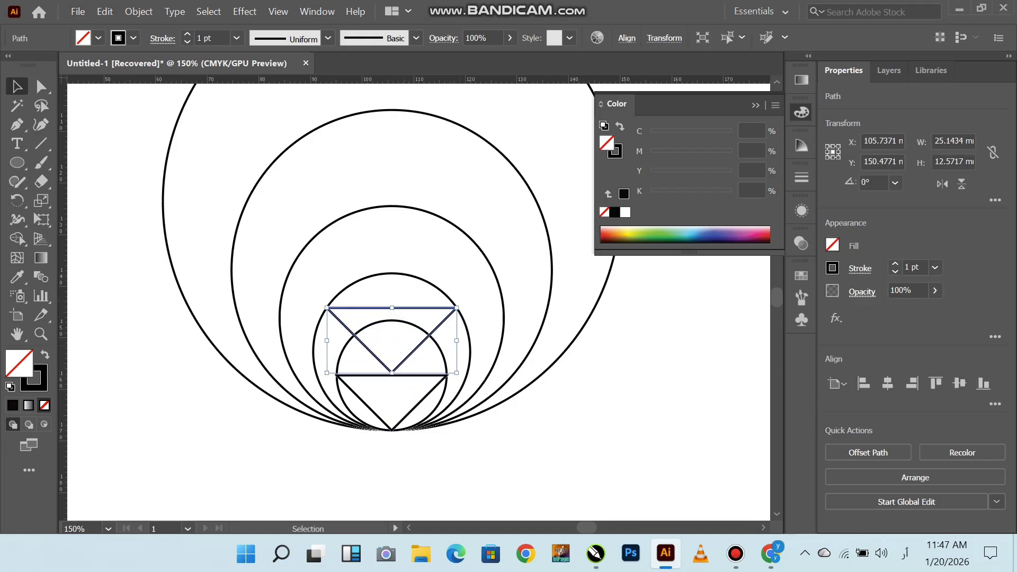
pyautogui.press('Down')
pyautogui.scroll(3, 374, 391)
pyautogui.click(405, 378)
# - Copy the second triangle upward and scale it to about 30 mm wide, with its upper corners on the third circle
pyautogui.scroll(-2, 410, 374)
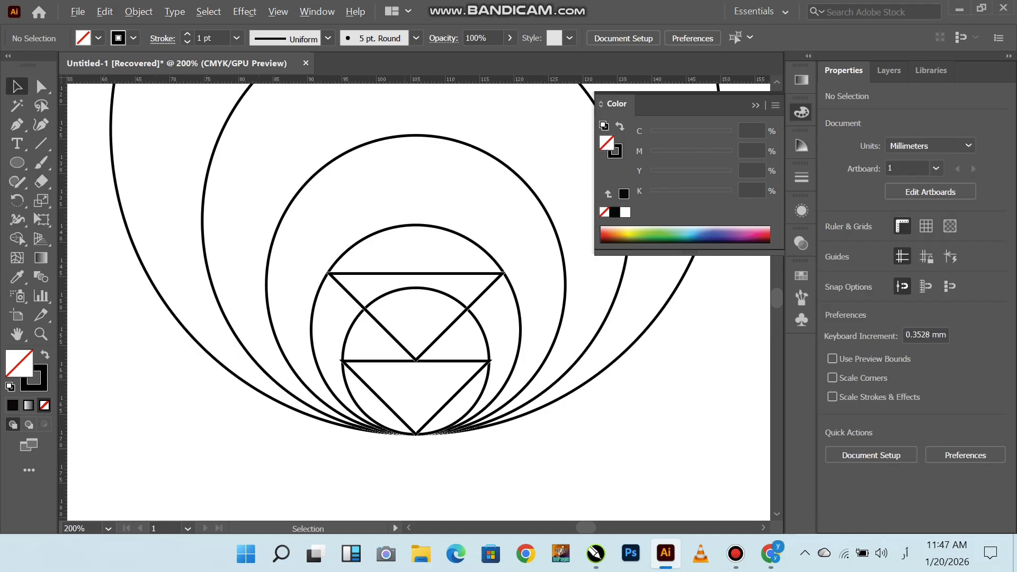
pyautogui.moveTo(431, 347); pyautogui.dragTo(430, 266)
pyautogui.moveTo(505, 191); pyautogui.dragTo(520, 180)
pyautogui.scroll(2, 419, 296)
pyautogui.scroll(-2, 419, 290)
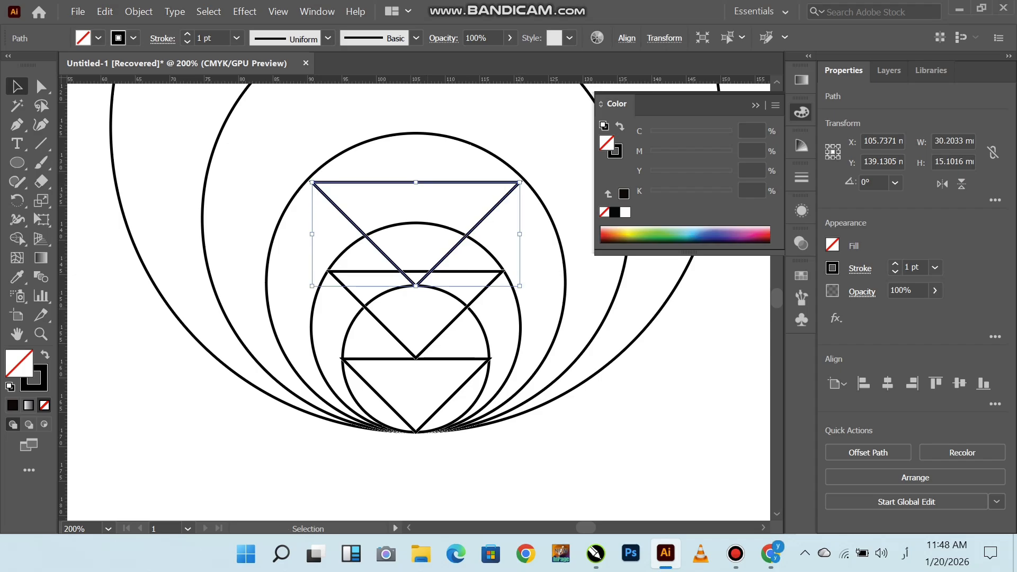
pyautogui.click(540, 206)
pyautogui.scroll(-1, 541, 206)
pyautogui.scroll(-2, 412, 312)
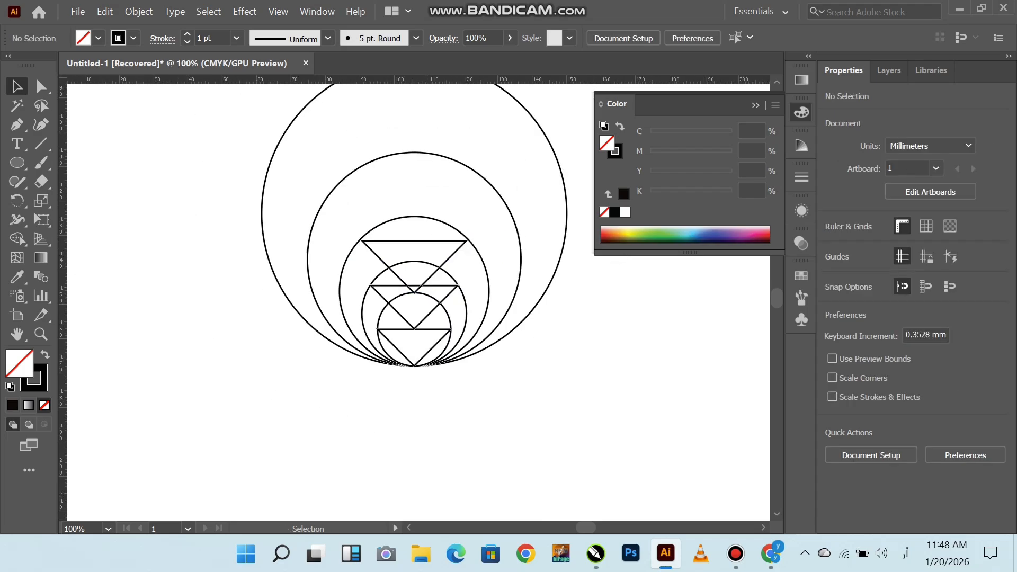
pyautogui.click(430, 241)
pyautogui.moveTo(430, 241); pyautogui.dragTo(489, 194)
pyautogui.press('a')
pyautogui.hotkey('ctrl', 'z')
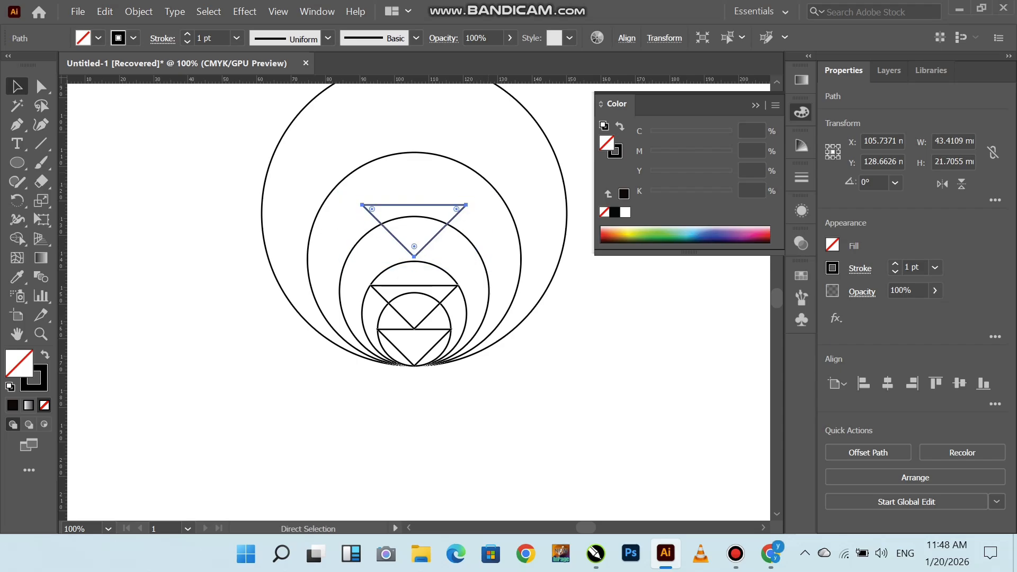
pyautogui.click(484, 197)
# - Copy the third triangle upward, scale it to about 42 mm wide and rest its lower tip on top of the second circle
pyautogui.click(431, 241)
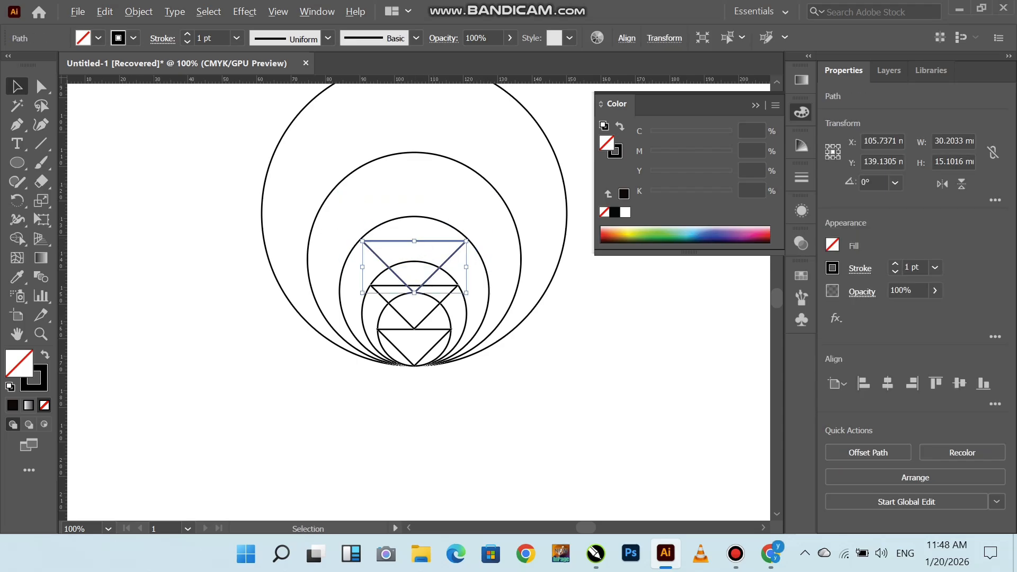
pyautogui.moveTo(432, 206); pyautogui.dragTo(467, 221)
pyautogui.press('Up')
pyautogui.press('Up')
pyautogui.press('Up')
pyautogui.press('Up')
pyautogui.click(427, 161)
# - Copy the fourth triangle upward into the largest circle
pyautogui.scroll(1, 428, 161)
pyautogui.moveTo(451, 203); pyautogui.dragTo(450, 116)
pyautogui.scroll(-3, 361, 262)
pyautogui.scroll(1, 391, 162)
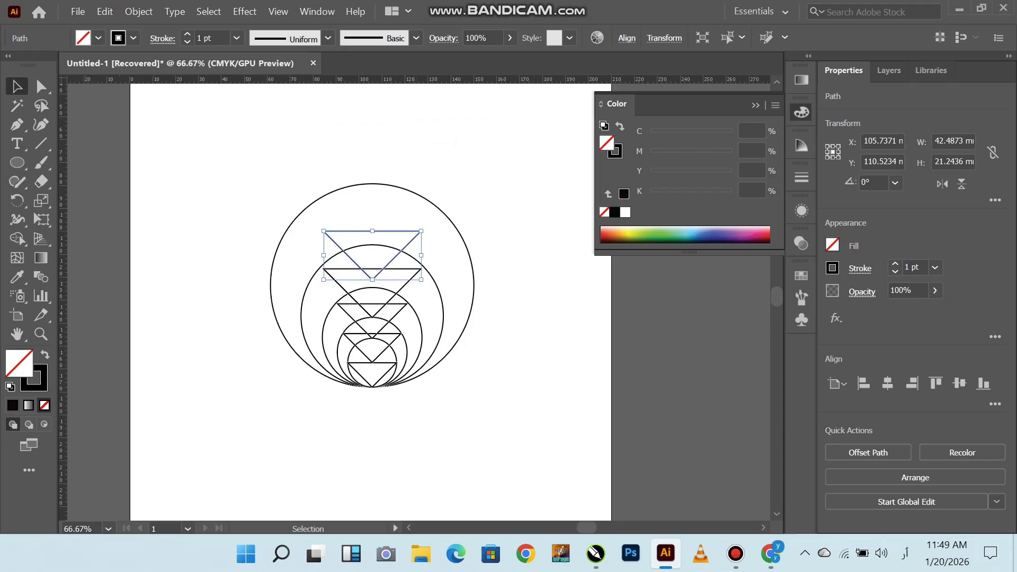
# - Enlarge the uppermost triangle to about 99 mm wide and raise it until its lower tip touches the top of the third circle
pyautogui.moveTo(421, 232); pyautogui.dragTo(486, 179)
pyautogui.press('Up')
pyautogui.press('Up')
pyautogui.press('Up')
pyautogui.press('Up')
pyautogui.press('Up')
pyautogui.press('Up')
pyautogui.press('Up')
pyautogui.press('Up')
pyautogui.press('Up')
pyautogui.press('Up')
pyautogui.press('Up')
pyautogui.press('Up')
pyautogui.press('Up')
pyautogui.press('Up')
pyautogui.press('Up')
pyautogui.press('Up')
pyautogui.press('Up')
pyautogui.press('Up')
pyautogui.press('Up')
pyautogui.press('Up')
pyautogui.press('Up')
pyautogui.press('Up')
pyautogui.press('Up')
pyautogui.press('Up')
pyautogui.press('Up')
pyautogui.press('Up')
pyautogui.press('Up')
pyautogui.press('Up')
pyautogui.press('Up')
pyautogui.press('Up')
pyautogui.press('Up')
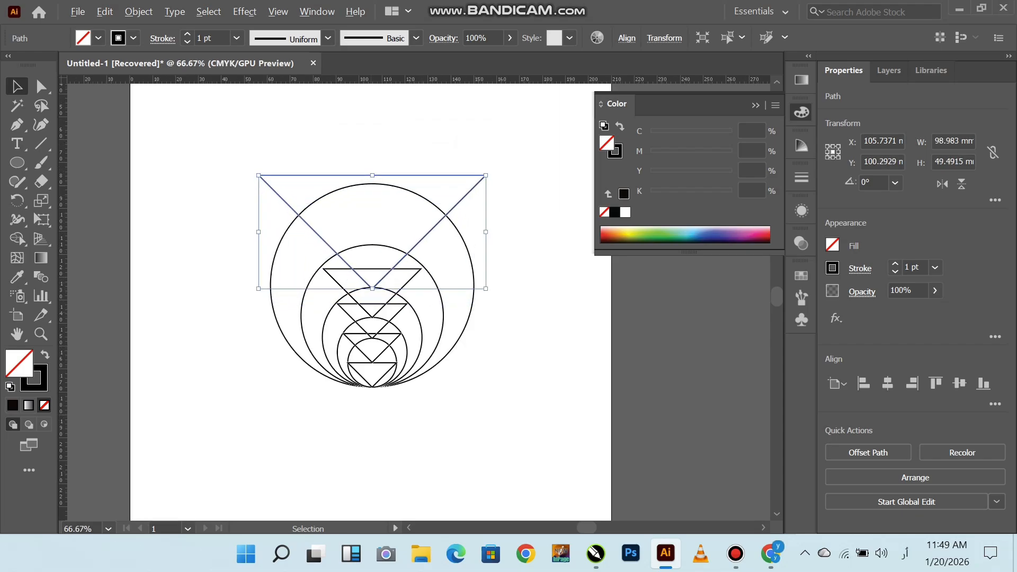
pyautogui.scroll(6, 372, 287)
pyautogui.scroll(2, 366, 280)
pyautogui.press('Up')
pyautogui.press('Up')
pyautogui.scroll(-3, 403, 280)
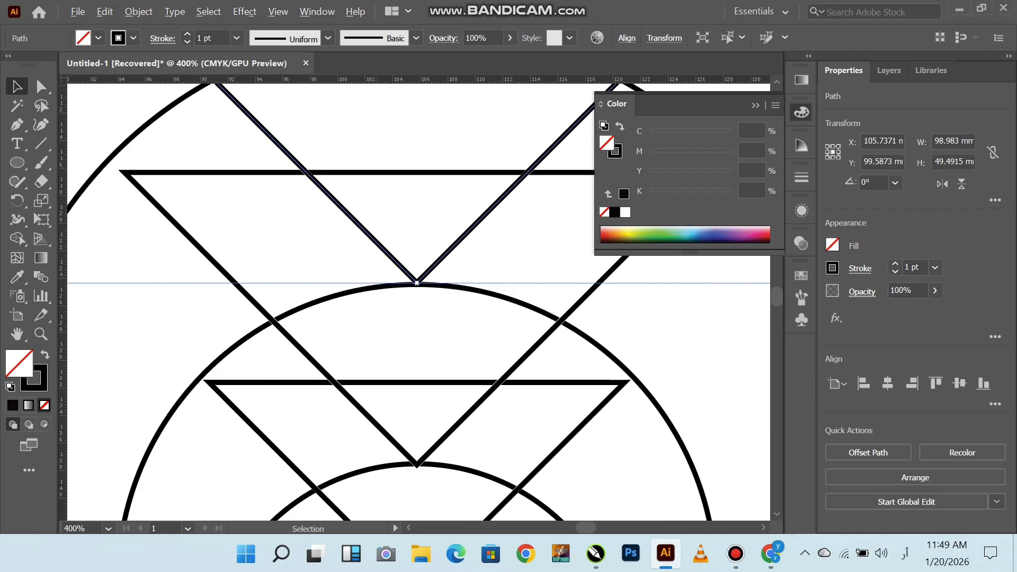
pyautogui.click(375, 266)
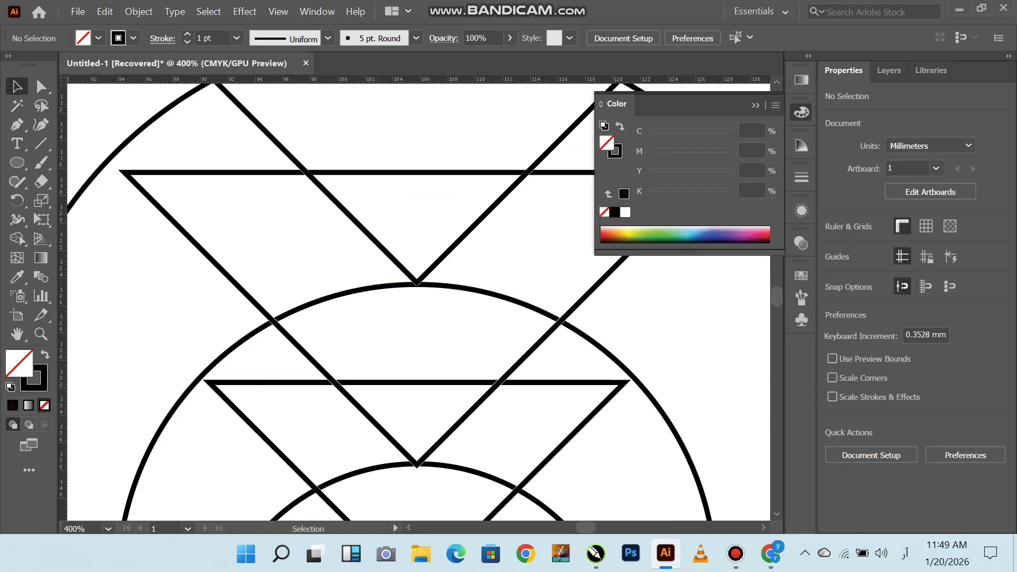
# - Place a vertical guide through the circles' shared axis and draw a straight Pen line along it, extending past the figure at both ends
pyautogui.scroll(-4, 412, 296)
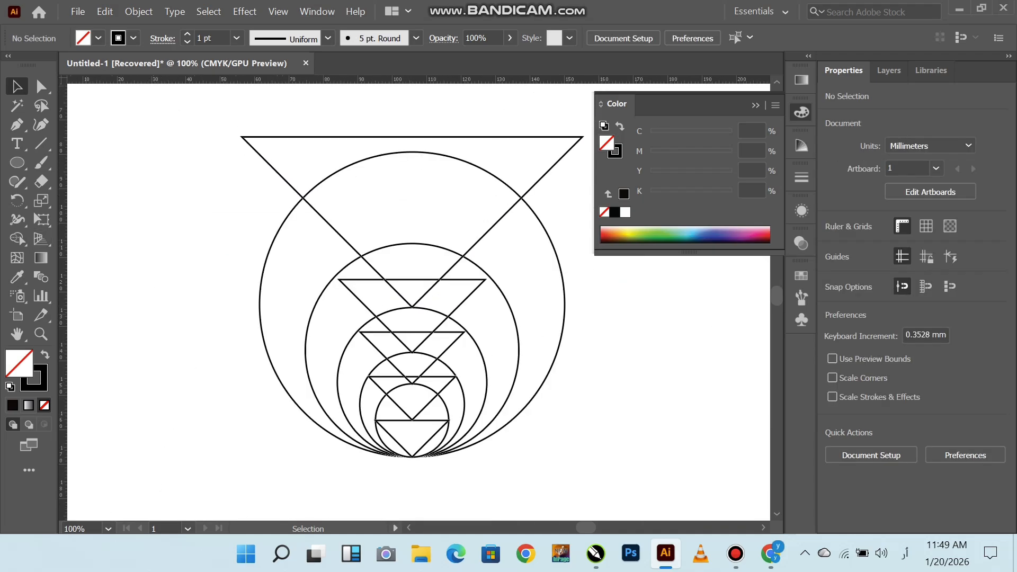
pyautogui.moveTo(362, 227); pyautogui.dragTo(413, 227)
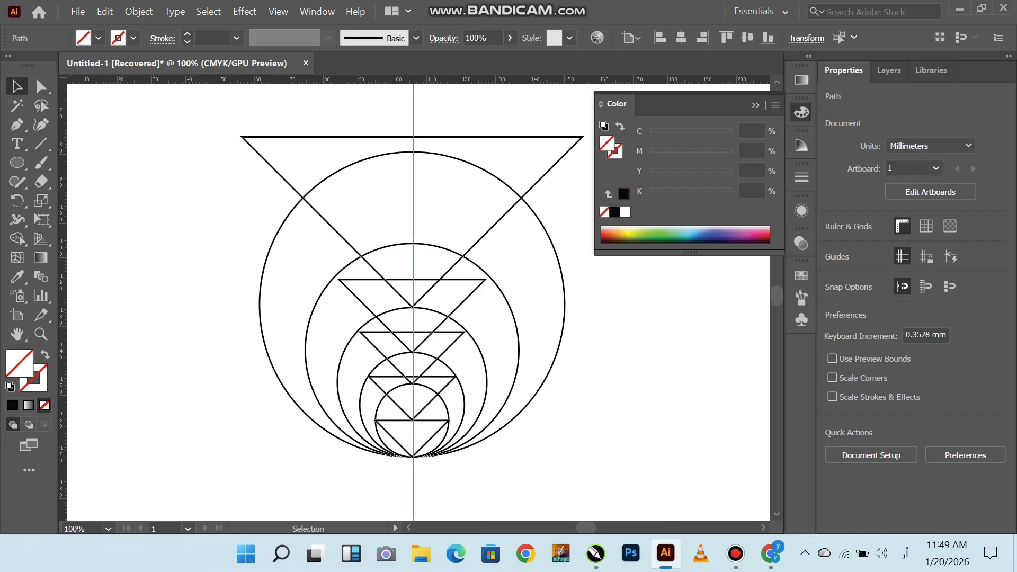
pyautogui.press('Delete')
pyautogui.moveTo(63, 286); pyautogui.dragTo(413, 286)
pyautogui.press('p')
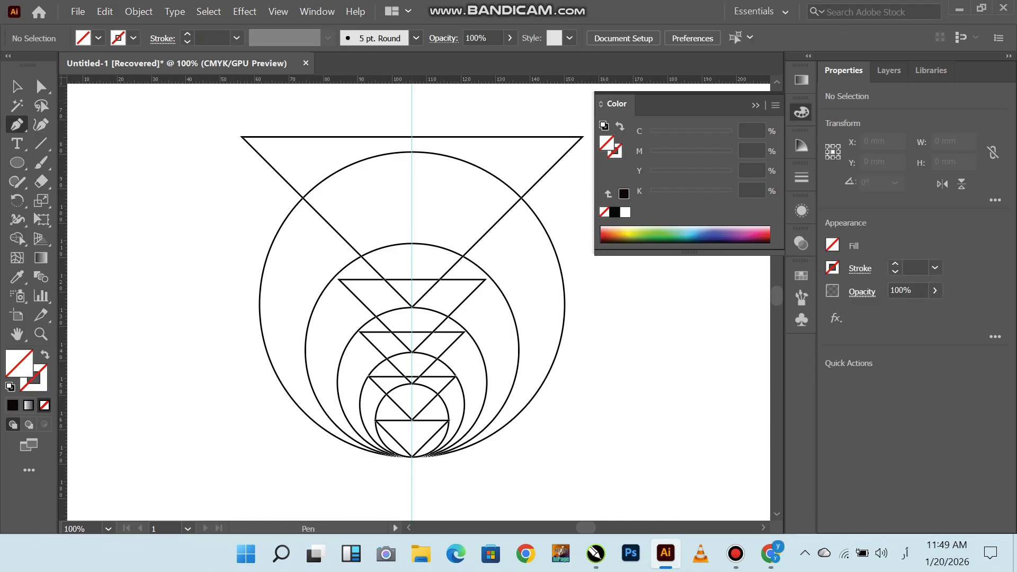
pyautogui.click(413, 505)
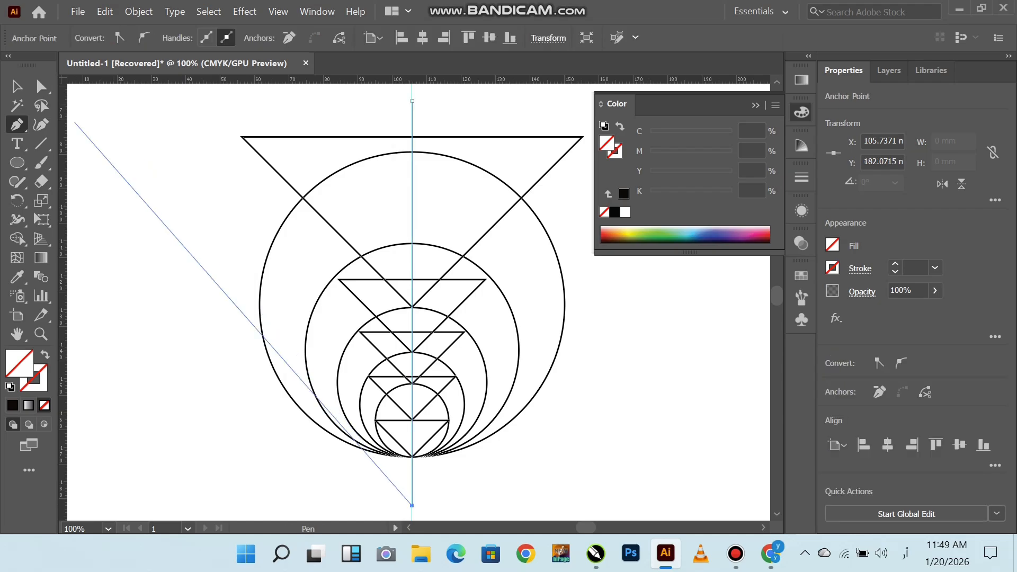
# - Give the vertical line a near-black #070303 stroke and delete the guide
pyautogui.press('v')
pyautogui.doubleClick(34, 379)
pyautogui.click(427, 364)
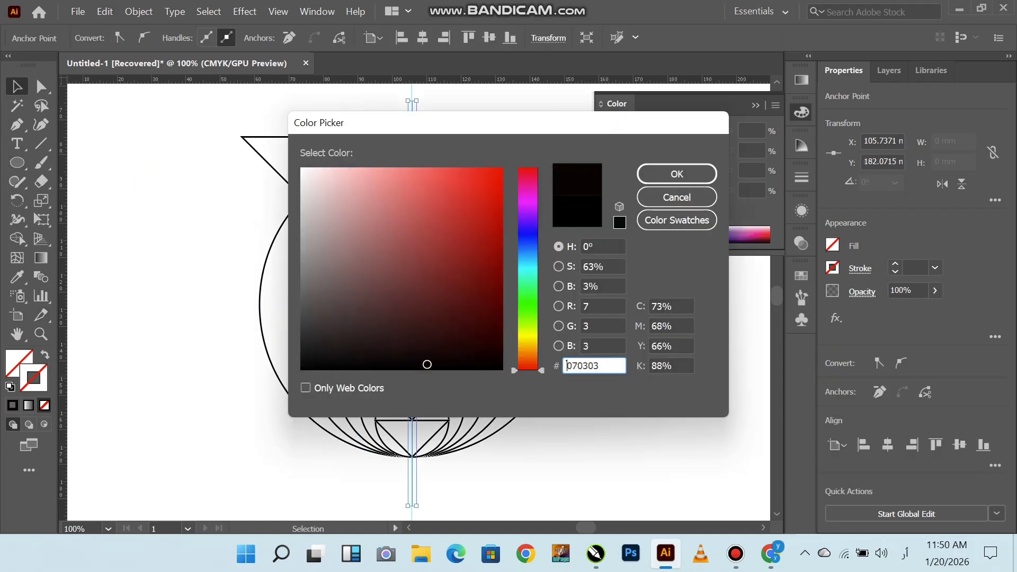
pyautogui.click(677, 174)
pyautogui.click(652, 329)
pyautogui.click(412, 92)
pyautogui.press('Delete')
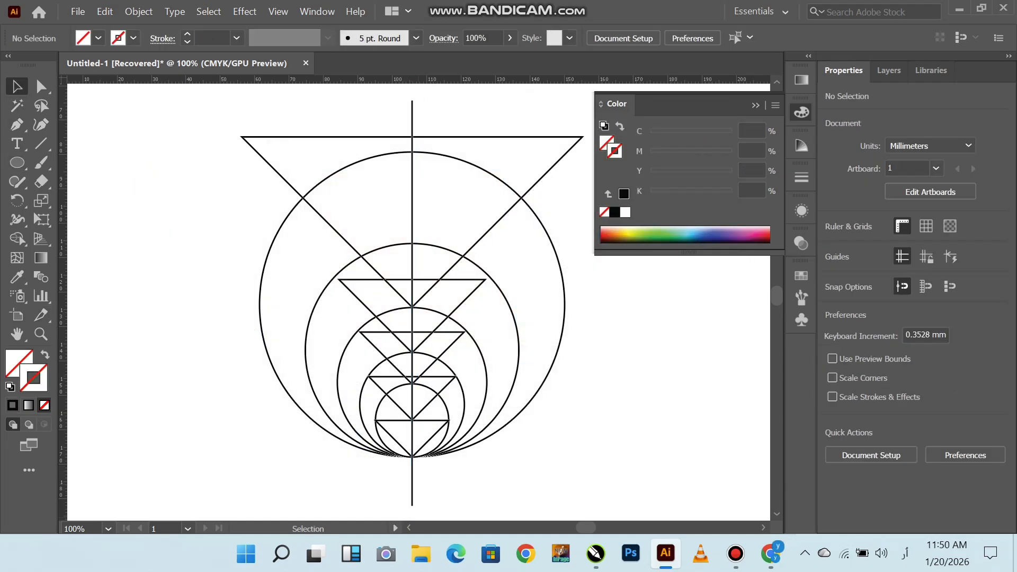
# - Select all the artwork and erase everything left of the vertical line with the Shape Builder tool
pyautogui.hotkey('ctrl', '-')
pyautogui.hotkey('ctrl', 'a')
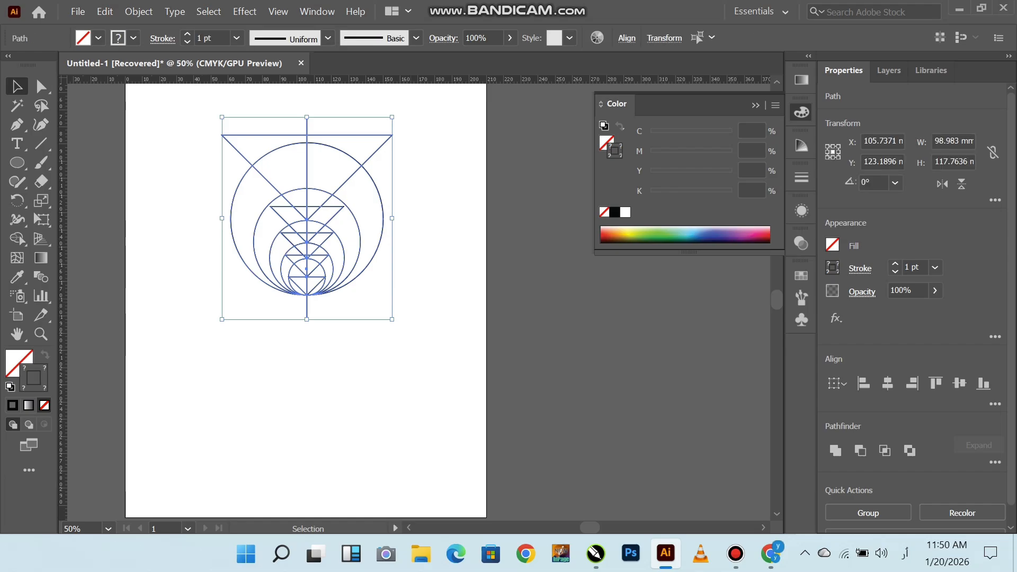
pyautogui.hotkey('shift', 'm')
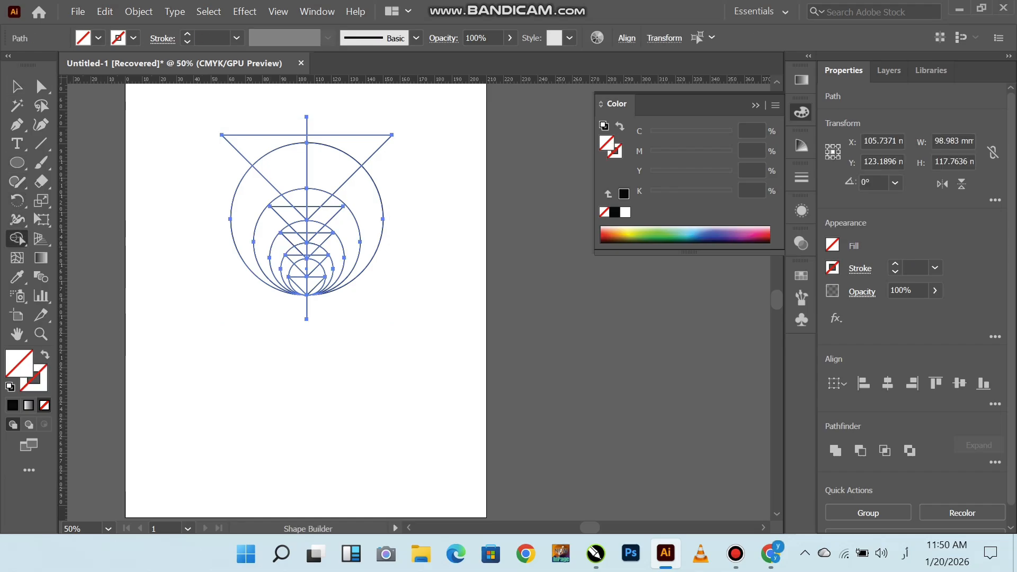
pyautogui.hotkey('ctrl', '+')
pyautogui.moveTo(287, 214)
pyautogui.mouseDown()
pyautogui.moveTo(329, 257)
pyautogui.moveTo(332, 295)
pyautogui.mouseUp()
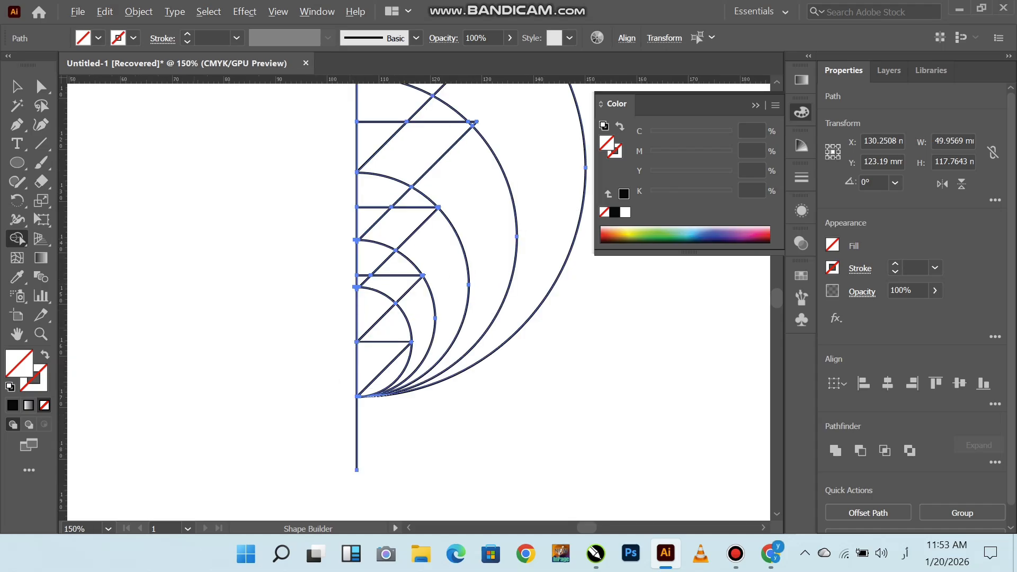
# - Erase the inner regions of the two smallest circles and the unwanted line segments beside them with the Shape Builder tool
pyautogui.moveTo(386, 320)
pyautogui.mouseDown()
pyautogui.moveTo(372, 259)
pyautogui.moveTo(390, 375)
pyautogui.mouseUp()
pyautogui.keyDown('alt'); pyautogui.click(357, 369); pyautogui.keyUp('alt')
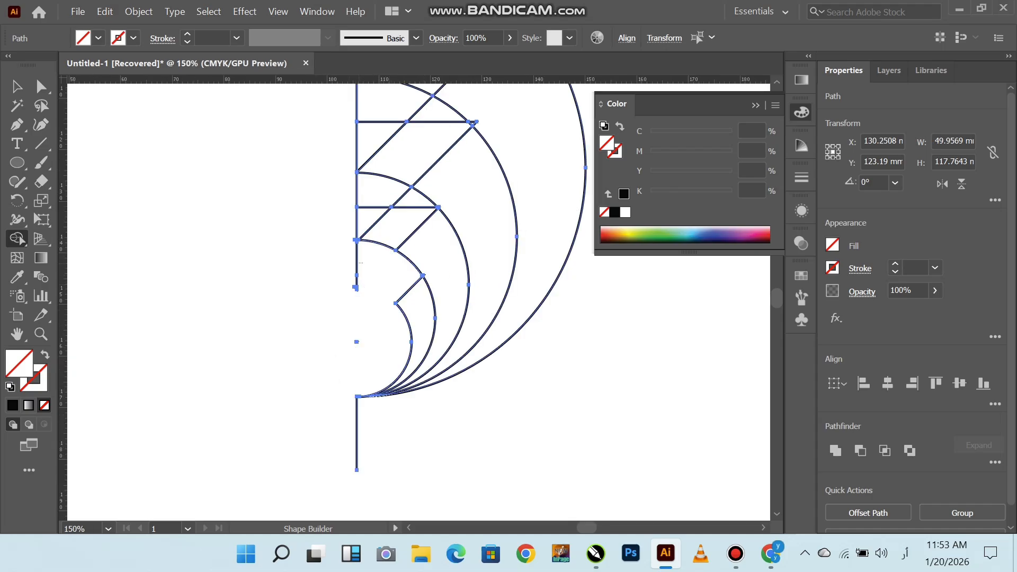
pyautogui.scroll(2, 356, 288)
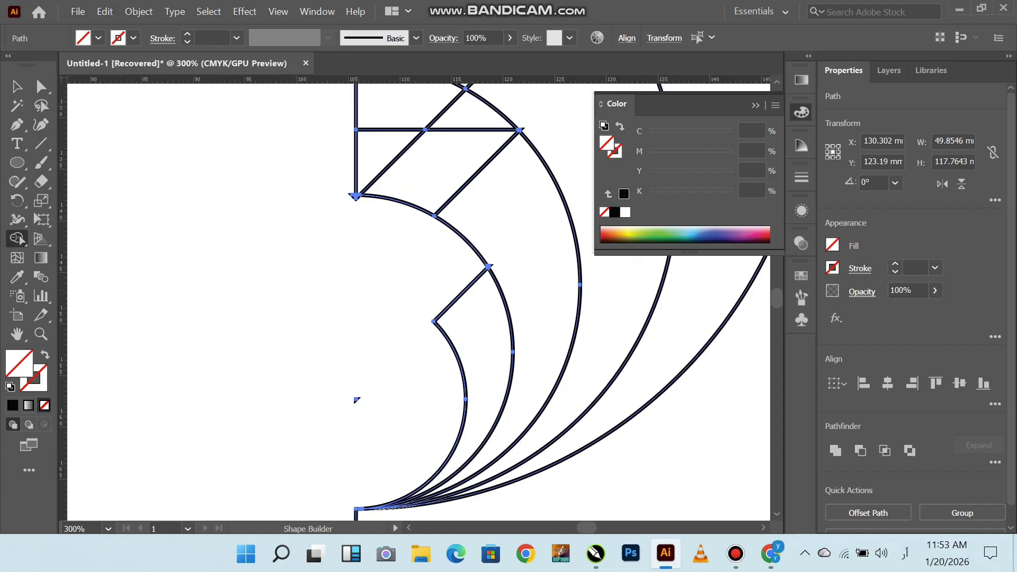
pyautogui.scroll(-1, 356, 400)
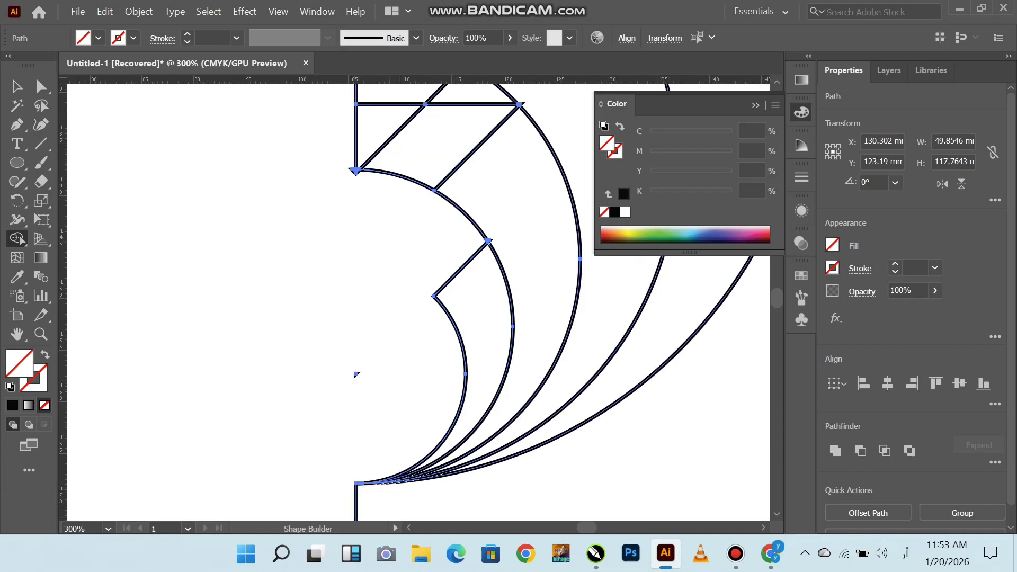
pyautogui.moveTo(407, 201); pyautogui.dragTo(450, 98)
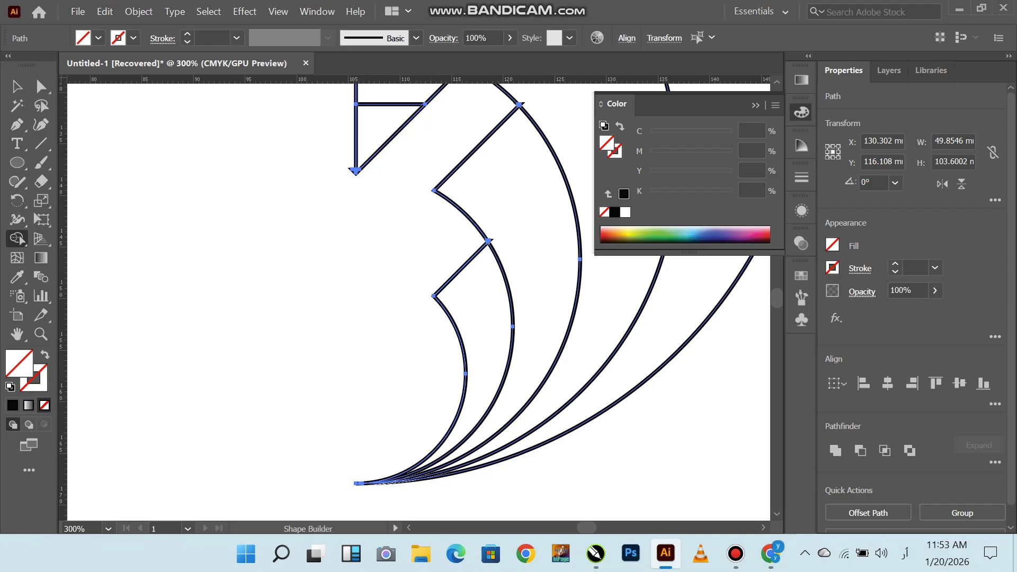
# - Erase the remaining regions beside the axis inside the third circle and the tiny scraps at the triangle corners
pyautogui.scroll(1, 382, 317)
pyautogui.scroll(-2, 382, 317)
pyautogui.moveTo(390, 156); pyautogui.dragTo(376, 193)
pyautogui.moveTo(359, 192); pyautogui.dragTo(364, 216)
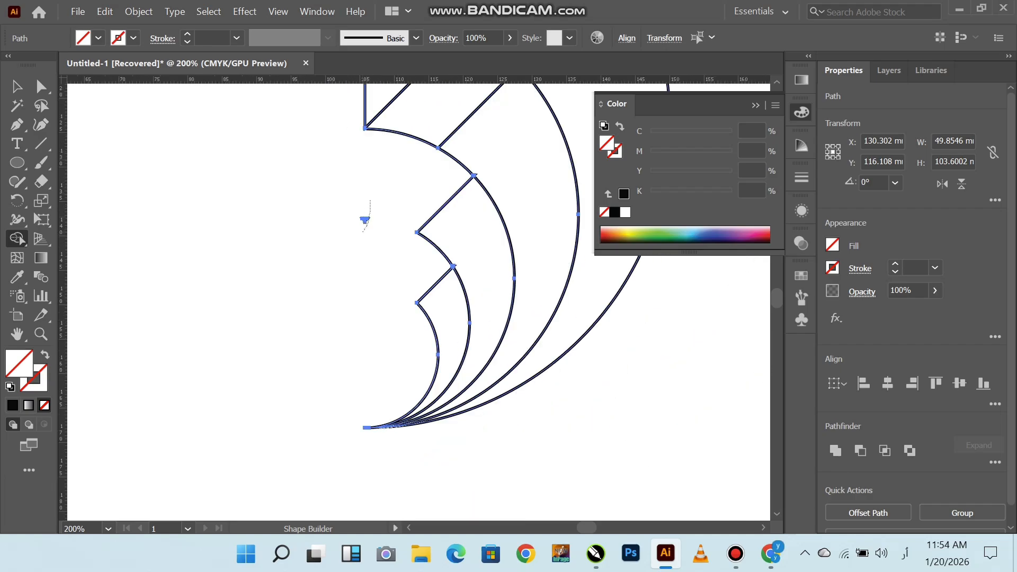
pyautogui.scroll(8, 454, 266)
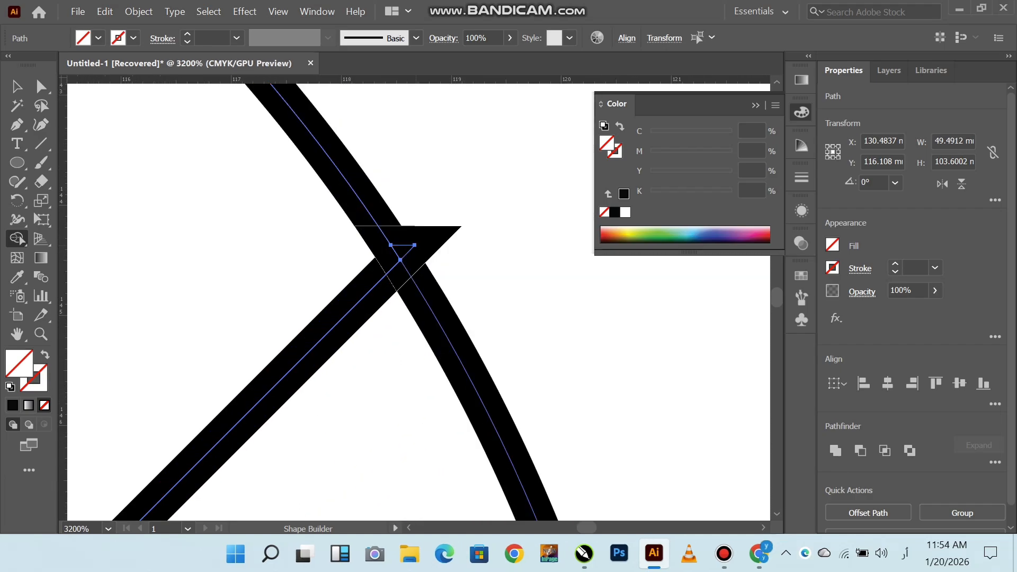
pyautogui.scroll(-9, 375, 117)
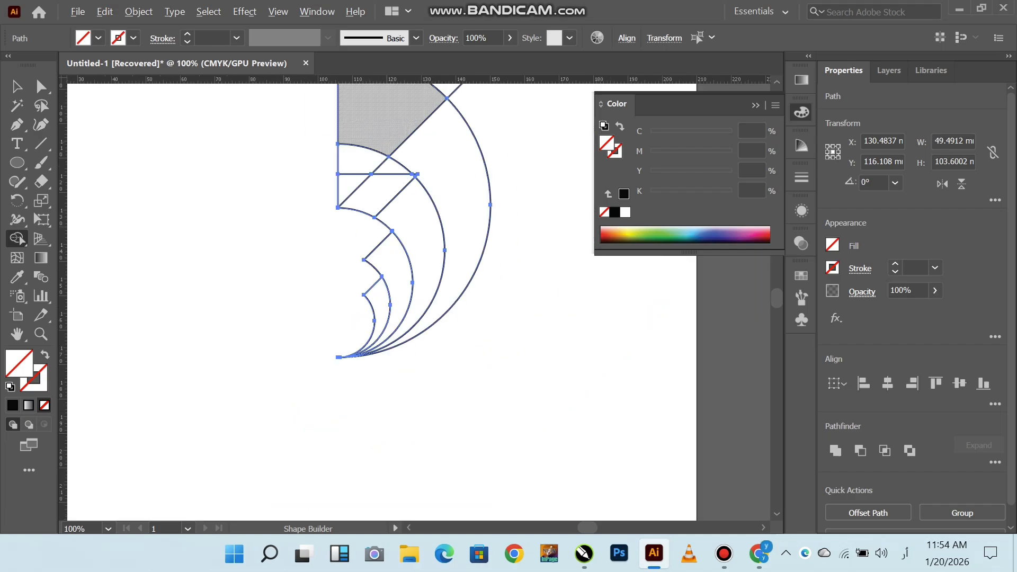
# - Erase the inner regions of the two largest circles and the leftover top triangle and axis pieces, leaving only the nested petals
pyautogui.moveTo(375, 116); pyautogui.dragTo(350, 222)
pyautogui.scroll(-2, 256, 330)
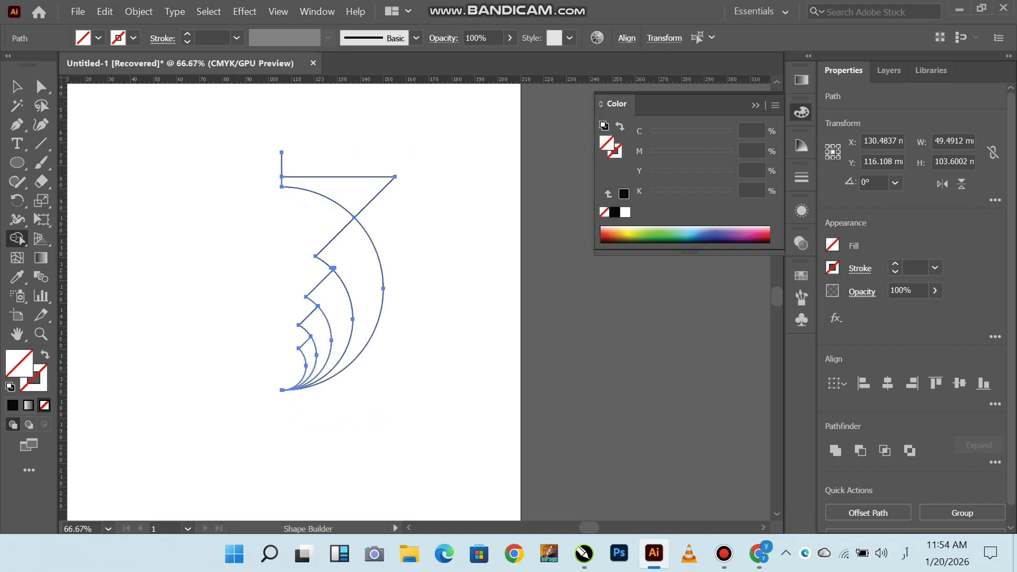
pyautogui.scroll(4, 345, 296)
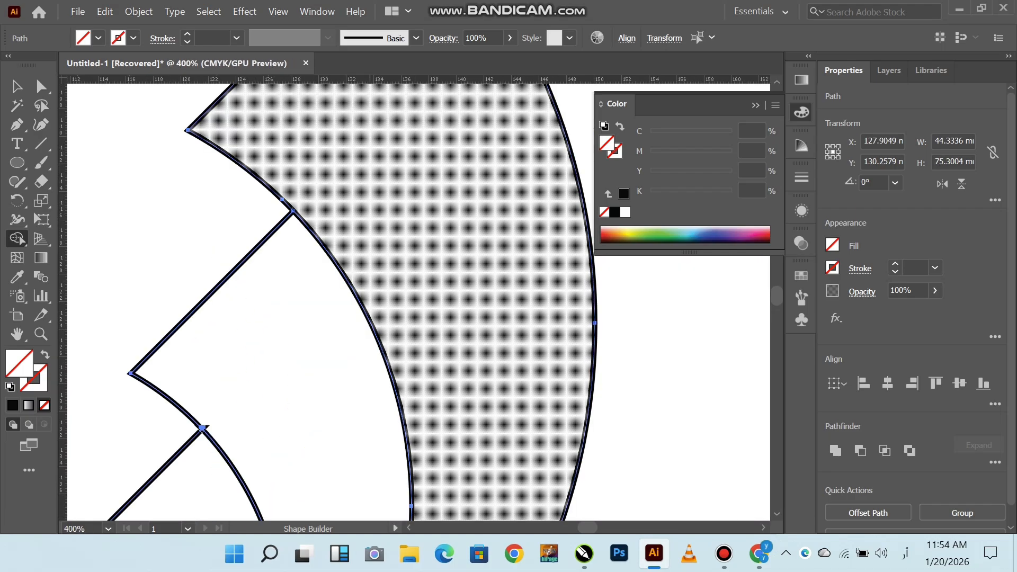
pyautogui.scroll(-4, 371, 217)
# - Select the outermost petal and fill it with the default white-to-black linear gradient
pyautogui.click(17, 86)
pyautogui.click(222, 212)
pyautogui.click(404, 225)
pyautogui.click(223, 222)
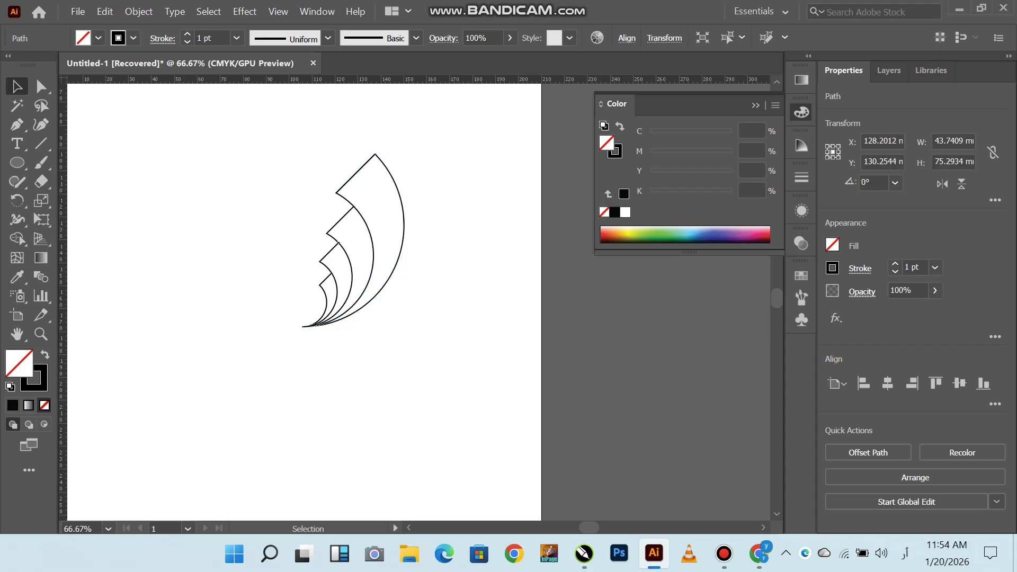
pyautogui.press('g')
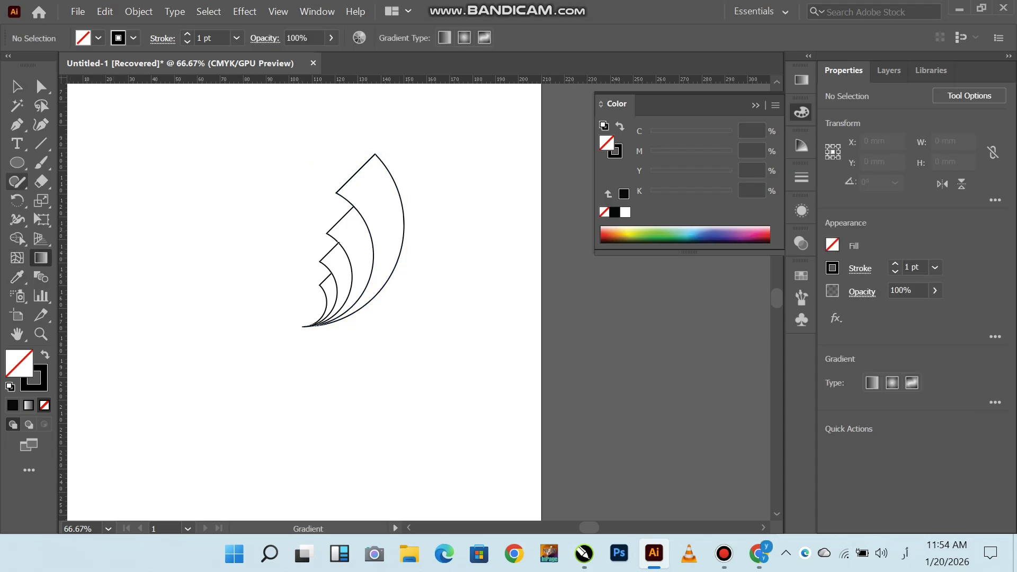
pyautogui.press('v')
pyautogui.click(404, 225)
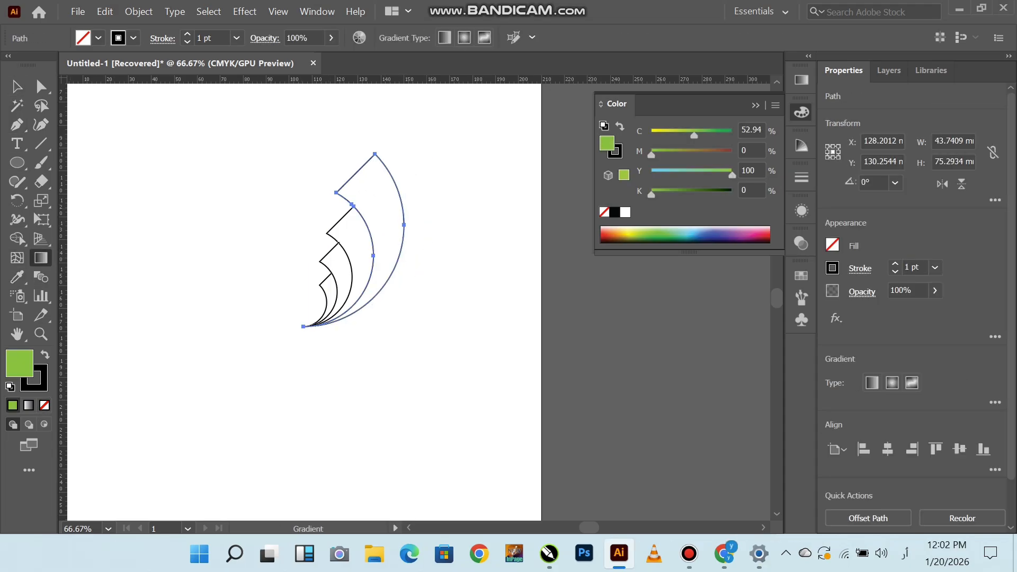
pyautogui.click(388, 227)
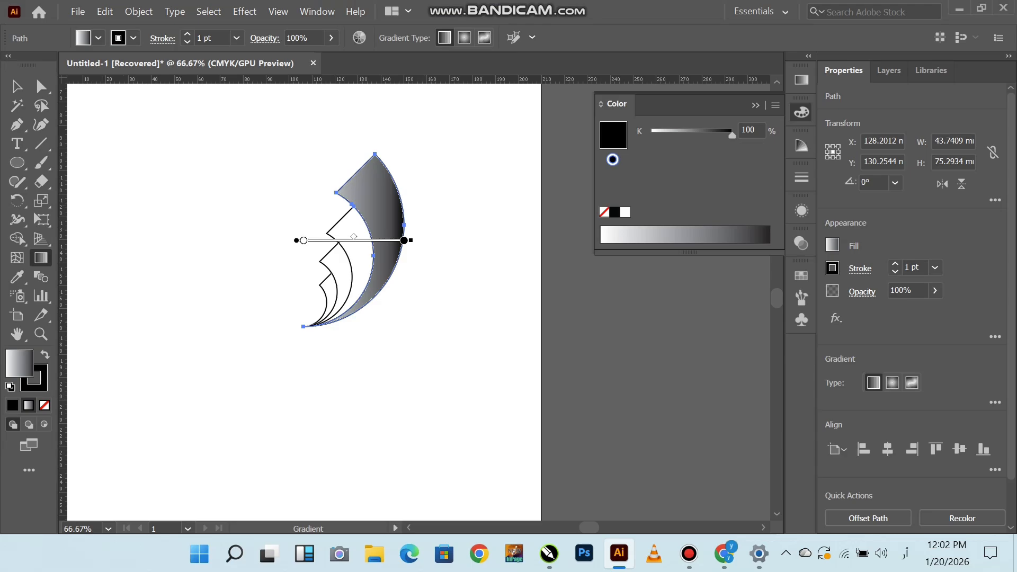
# - Change the end colour stop of the outermost petal's gradient to the green swatch
pyautogui.click(663, 237)
pyautogui.click(638, 237)
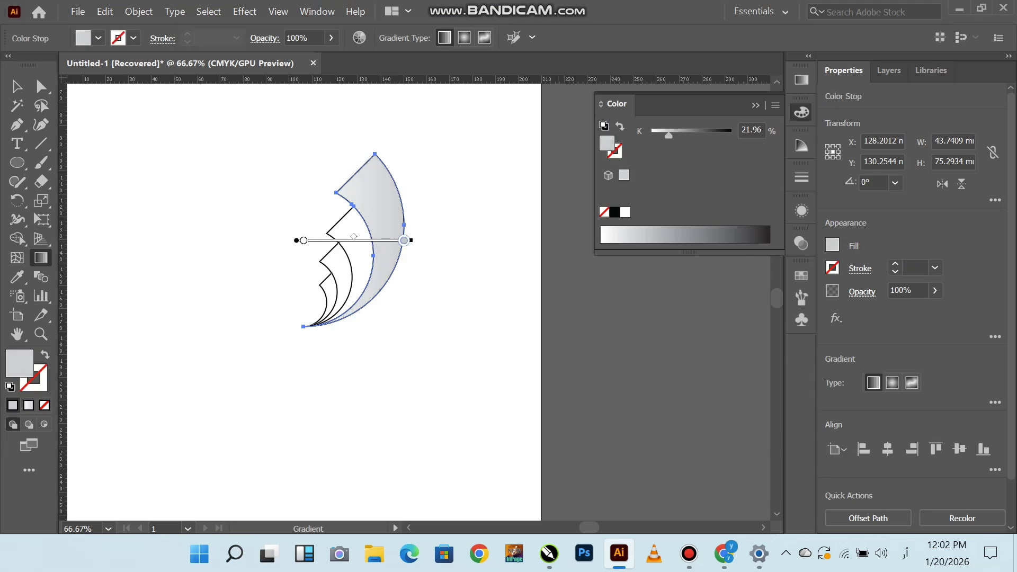
pyautogui.doubleClick(403, 241)
pyautogui.click(267, 335)
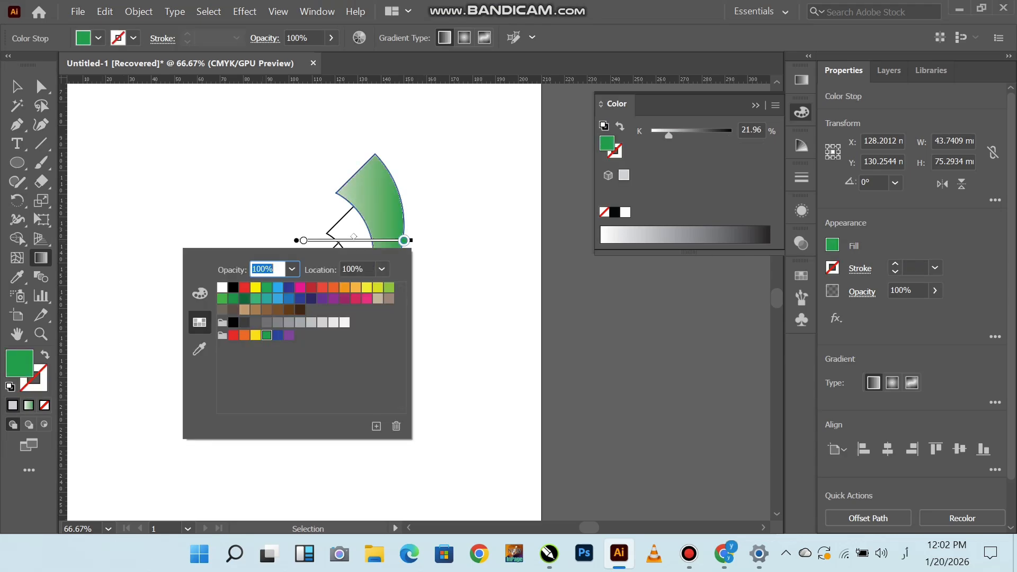
# - Set the start colour stop of the outermost petal's gradient to a dark grey of 92.55% black
pyautogui.click(303, 241)
pyautogui.doubleClick(304, 241)
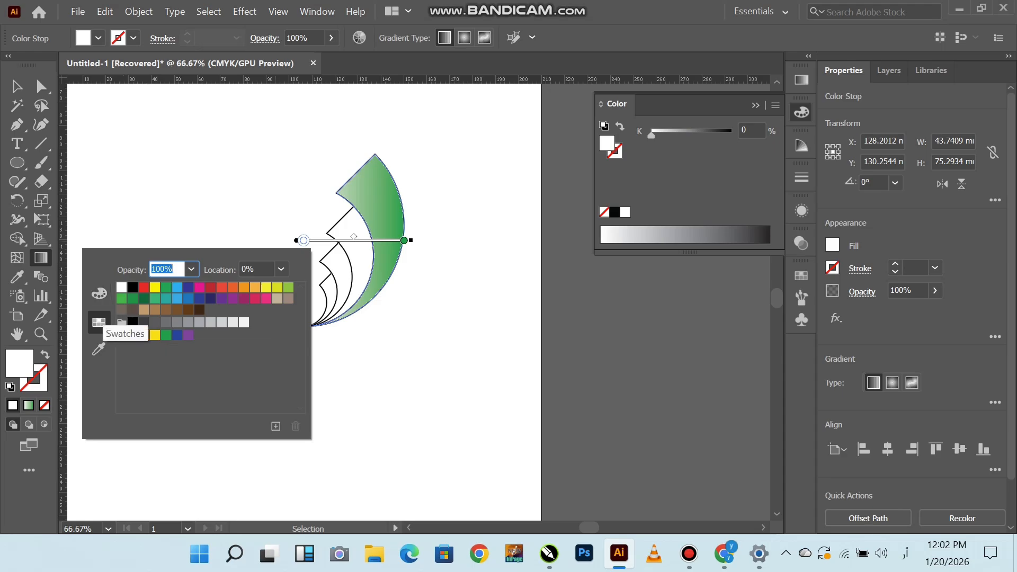
pyautogui.click(99, 293)
pyautogui.click(157, 400)
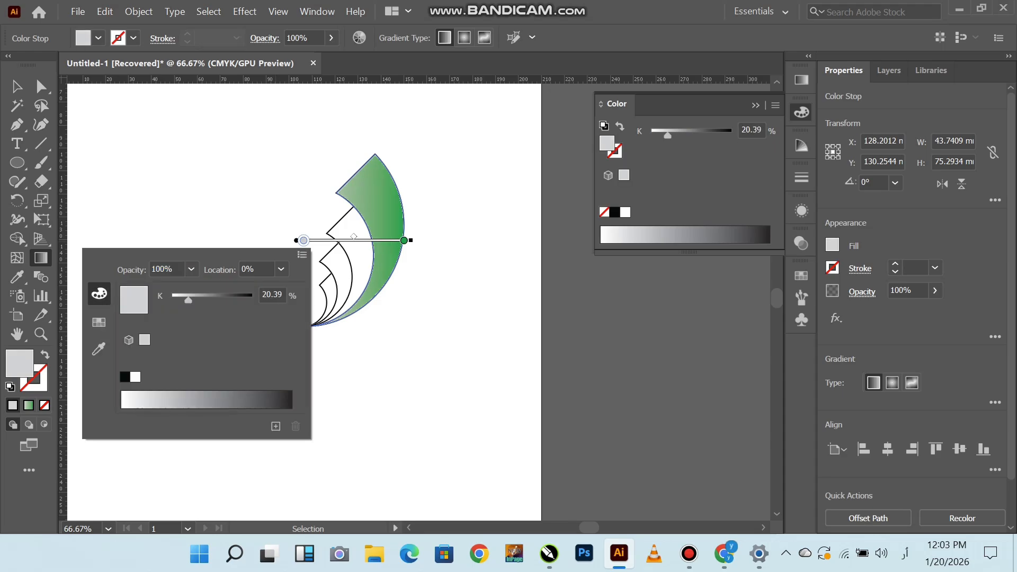
pyautogui.click(274, 400)
pyautogui.click(279, 401)
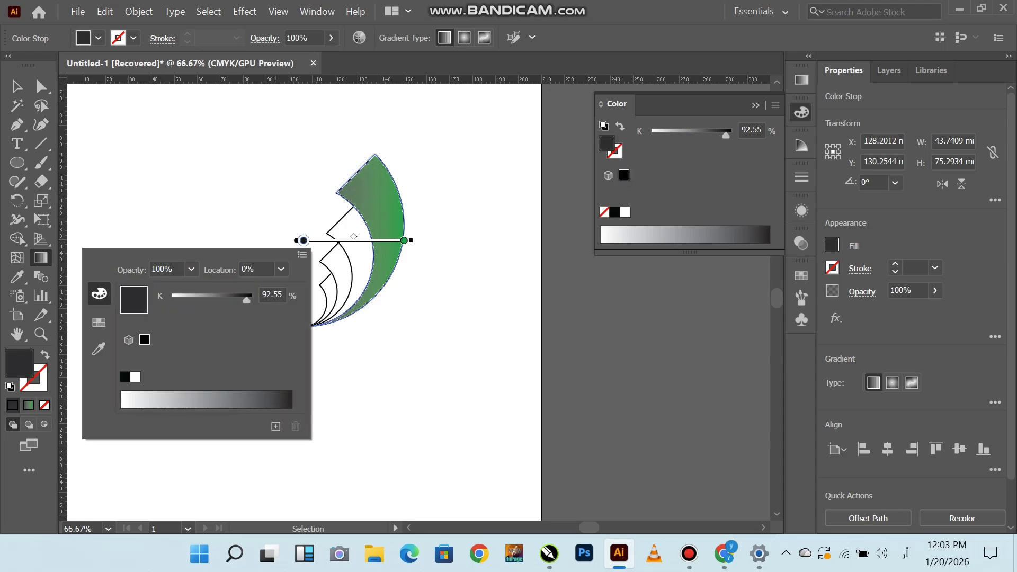
# - Redirect the outermost petal's gradient diagonally, with dark grey at the lower right and green at the upper left, then deselect it
pyautogui.moveTo(362, 185); pyautogui.dragTo(385, 271)
pyautogui.moveTo(394, 337); pyautogui.dragTo(383, 195)
pyautogui.moveTo(431, 287); pyautogui.dragTo(352, 182)
pyautogui.moveTo(420, 304); pyautogui.dragTo(334, 237)
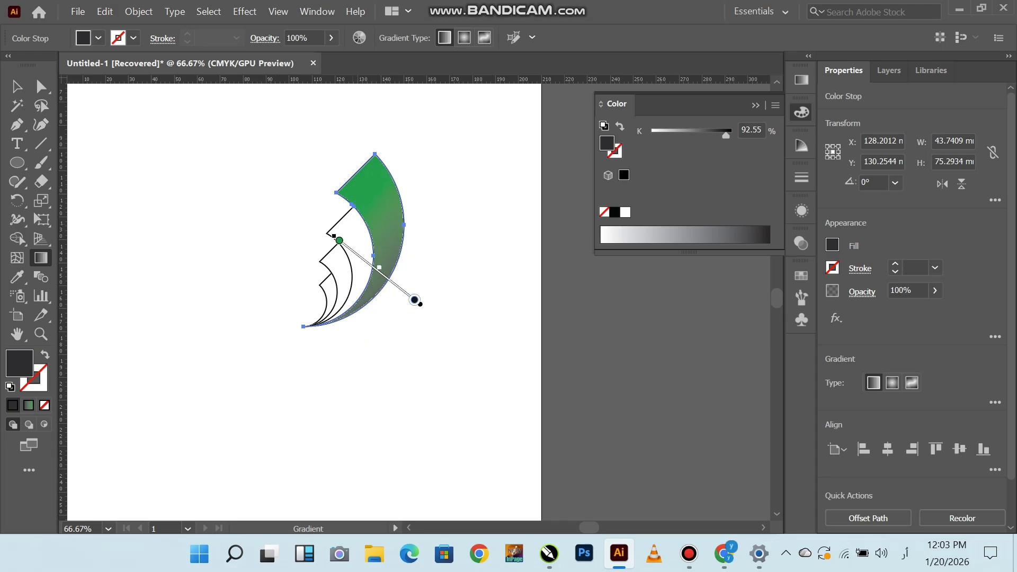
pyautogui.press('v')
pyautogui.click(450, 228)
pyautogui.click(385, 222)
pyautogui.press('i')
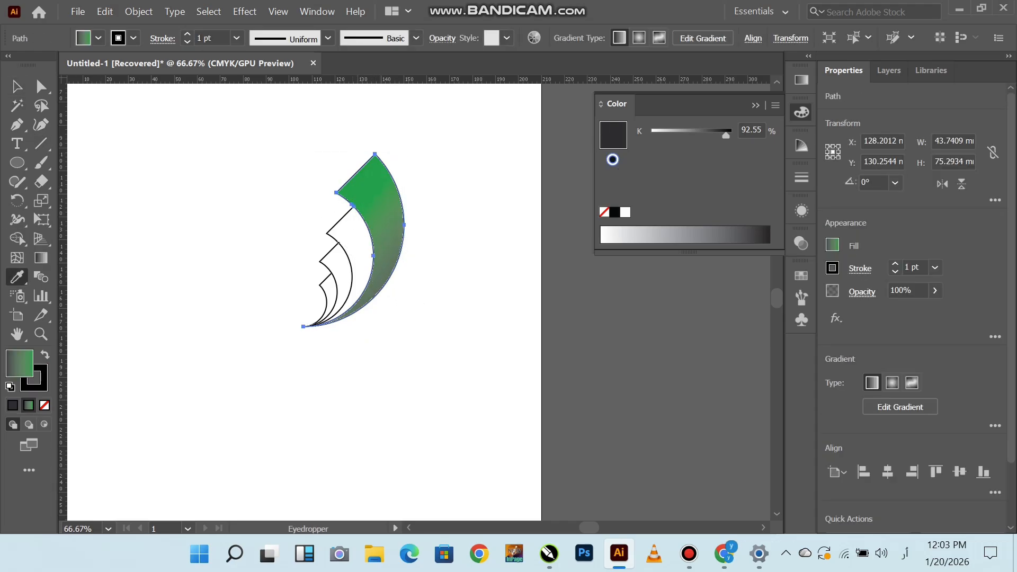
pyautogui.click(359, 249)
pyautogui.click(17, 87)
pyautogui.click(254, 180)
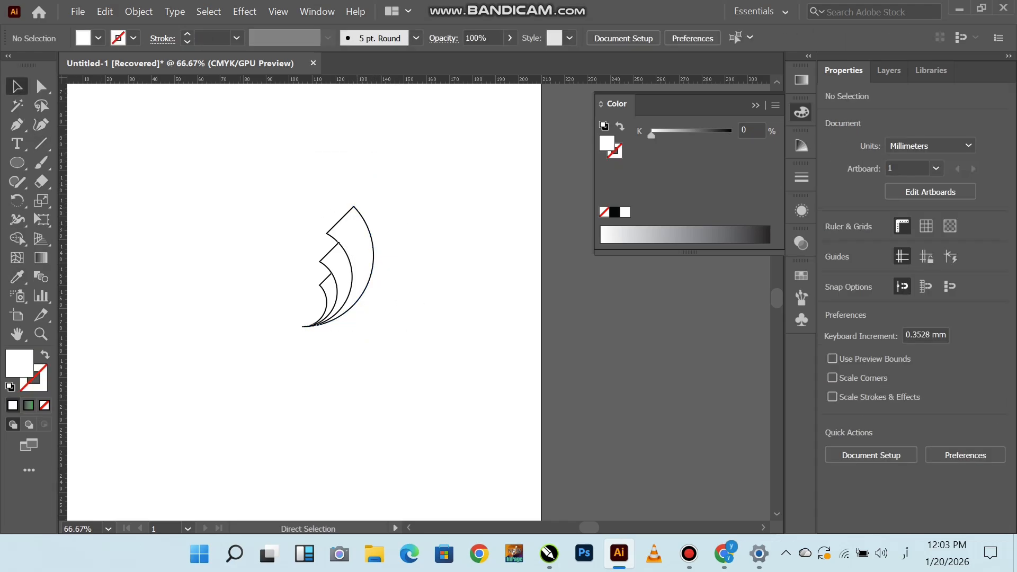
pyautogui.hotkey('ctrl', 'z')
pyautogui.hotkey('ctrl', 'z')
pyautogui.hotkey('ctrl', 'z')
# - Examine the corner where the third petal's straight edge meets the second petal's inner curve at high magnification
pyautogui.scroll(1, 370, 225)
pyautogui.scroll(1, 365, 229)
pyautogui.click(366, 228)
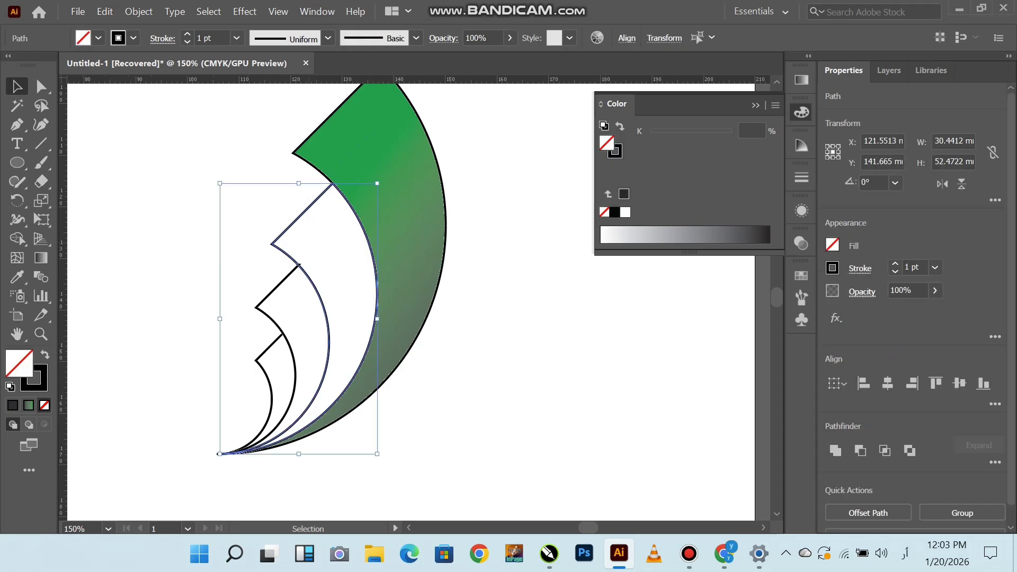
pyautogui.click(334, 241)
pyautogui.scroll(6, 305, 259)
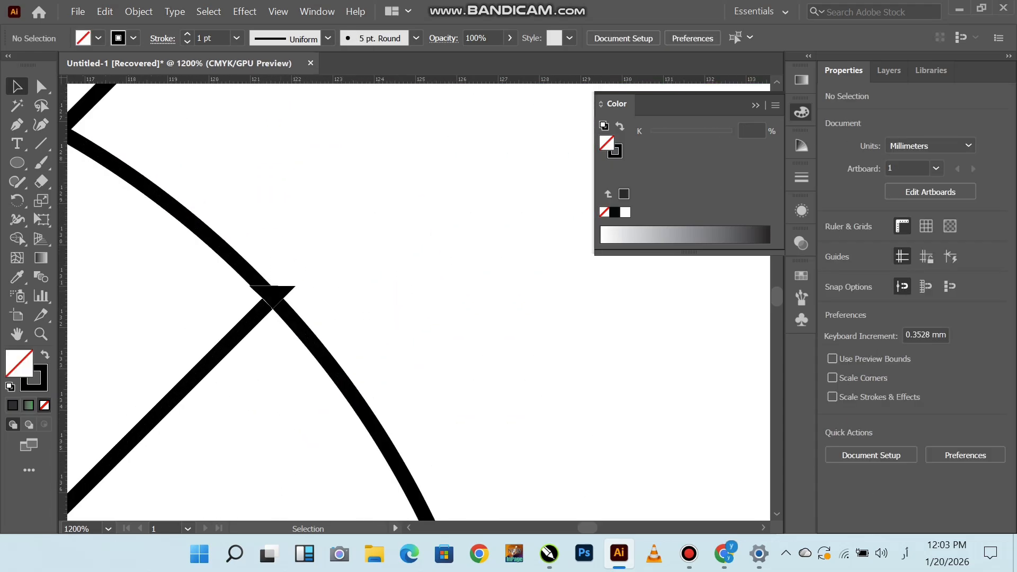
pyautogui.moveTo(221, 293); pyautogui.dragTo(215, 294)
pyautogui.moveTo(200, 316); pyautogui.dragTo(260, 367)
pyautogui.click(331, 253)
pyautogui.scroll(-5, 334, 253)
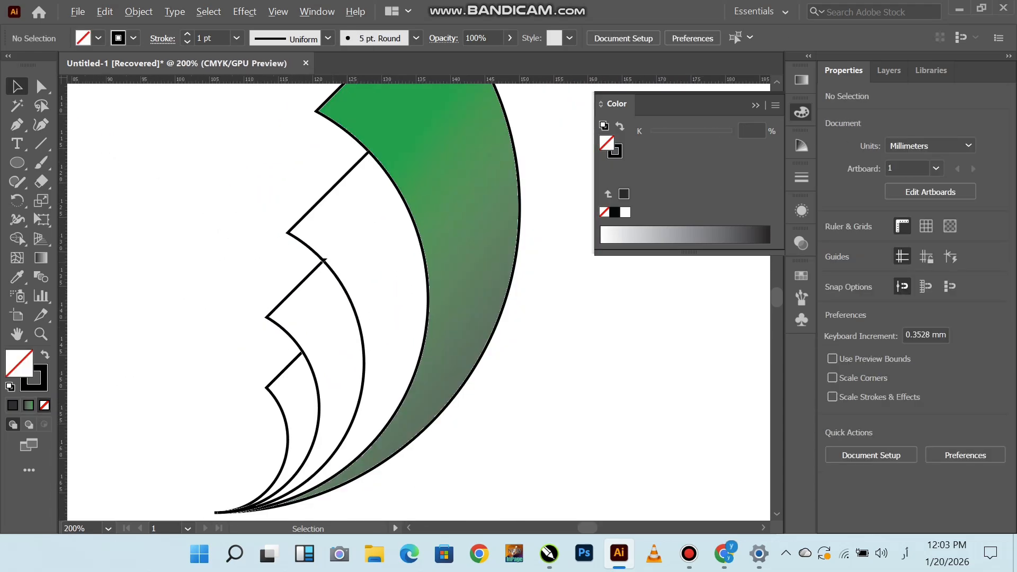
# - Fill the three inner petals one by one with the current dark-grey-to-green gradient
pyautogui.click(317, 254)
pyautogui.click(29, 405)
pyautogui.moveTo(242, 264); pyautogui.dragTo(290, 303)
pyautogui.click(29, 406)
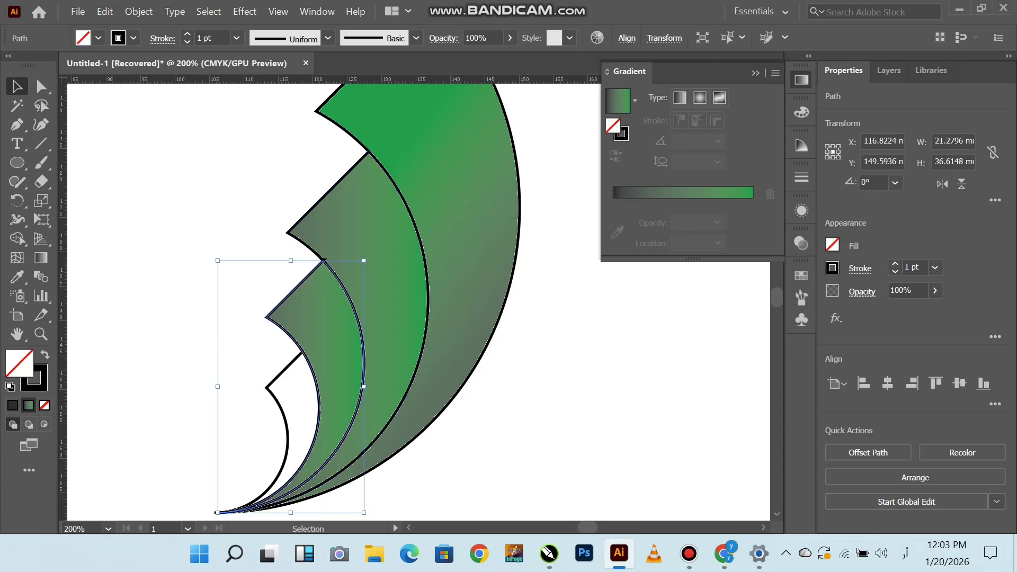
pyautogui.moveTo(238, 342); pyautogui.dragTo(280, 377)
pyautogui.click(29, 405)
pyautogui.click(175, 422)
# - Try to change the gradient's start colour stop to the yellow swatch with nothing selected
pyautogui.scroll(-2, 381, 449)
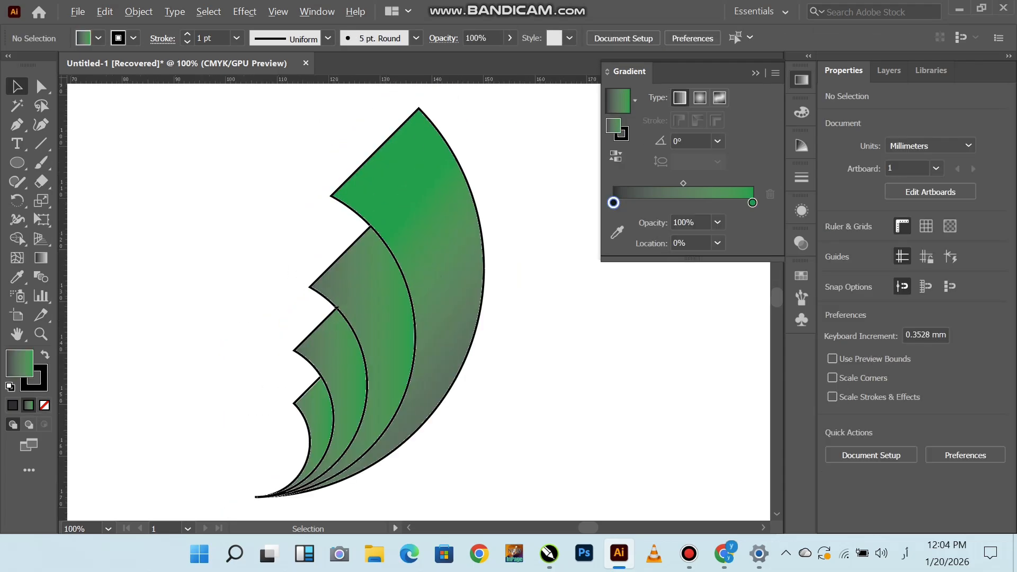
pyautogui.doubleClick(613, 202)
pyautogui.click(549, 287)
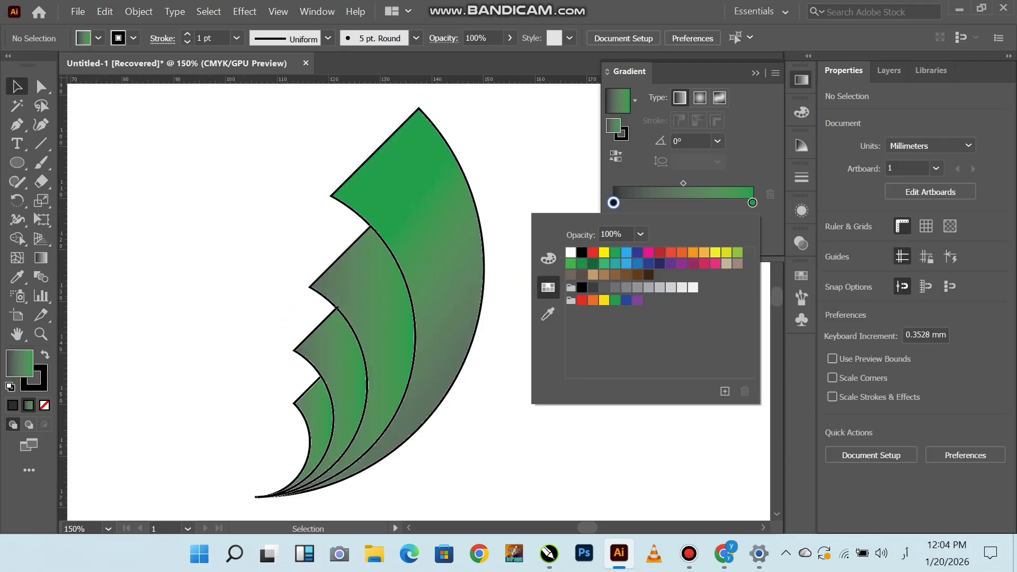
pyautogui.click(615, 300)
pyautogui.click(604, 300)
# - Apply the Orange, Yellow preset gradient to the outermost petal
pyautogui.click(452, 238)
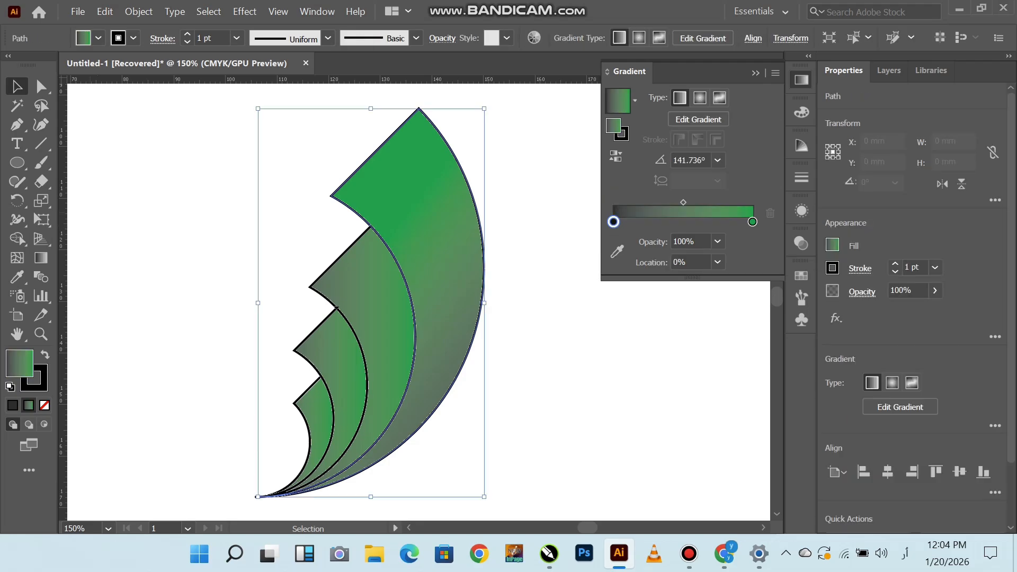
pyautogui.click(635, 100)
pyautogui.click(546, 157)
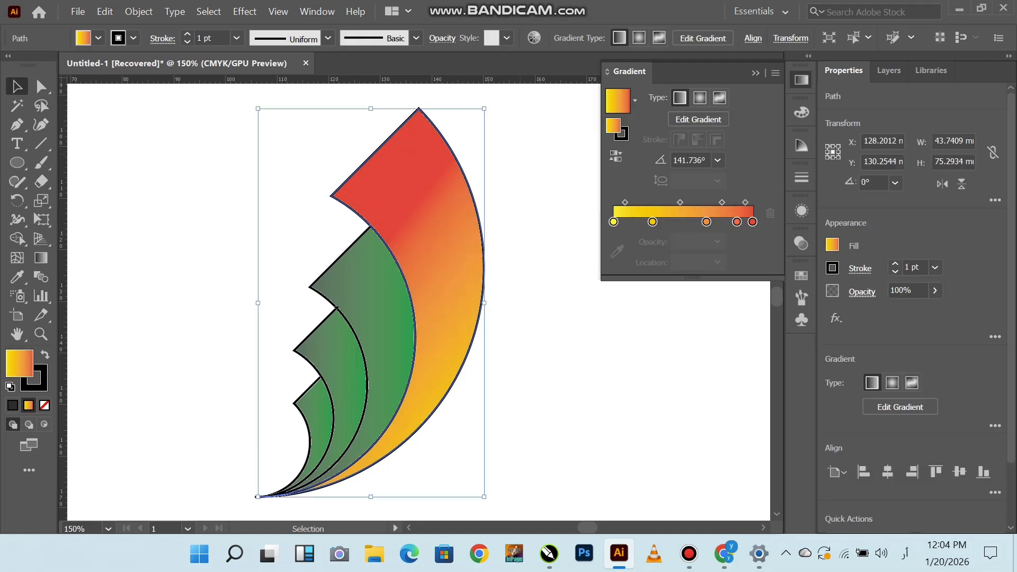
pyautogui.click(546, 228)
# - Redirect the outermost petal's gradient diagonally from yellow at the upper left to orange at the lower right
pyautogui.press('g')
pyautogui.click(450, 238)
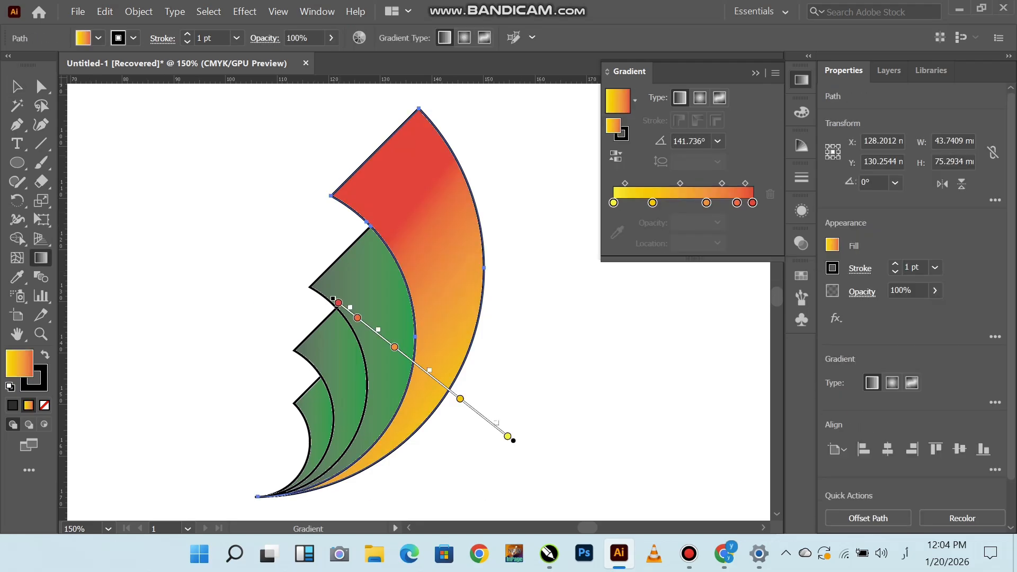
pyautogui.moveTo(313, 130)
pyautogui.mouseDown()
pyautogui.moveTo(509, 434)
pyautogui.moveTo(563, 425)
pyautogui.mouseUp()
pyautogui.click(17, 86)
pyautogui.click(212, 212)
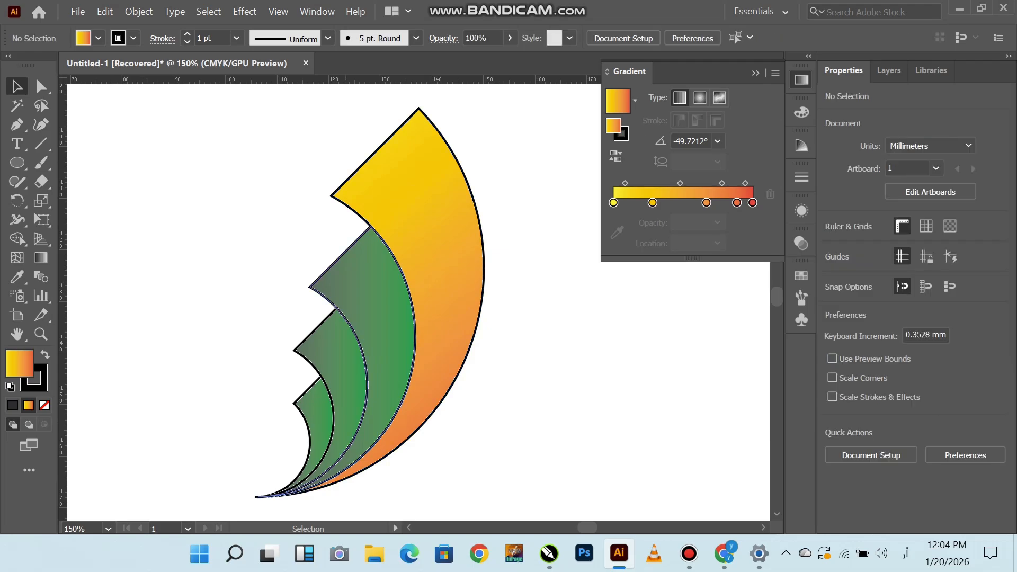
# - Fill the second petal with the Orange, Yellow preset, running diagonally from yellow at its top to red near the base
pyautogui.click(384, 302)
pyautogui.click(635, 101)
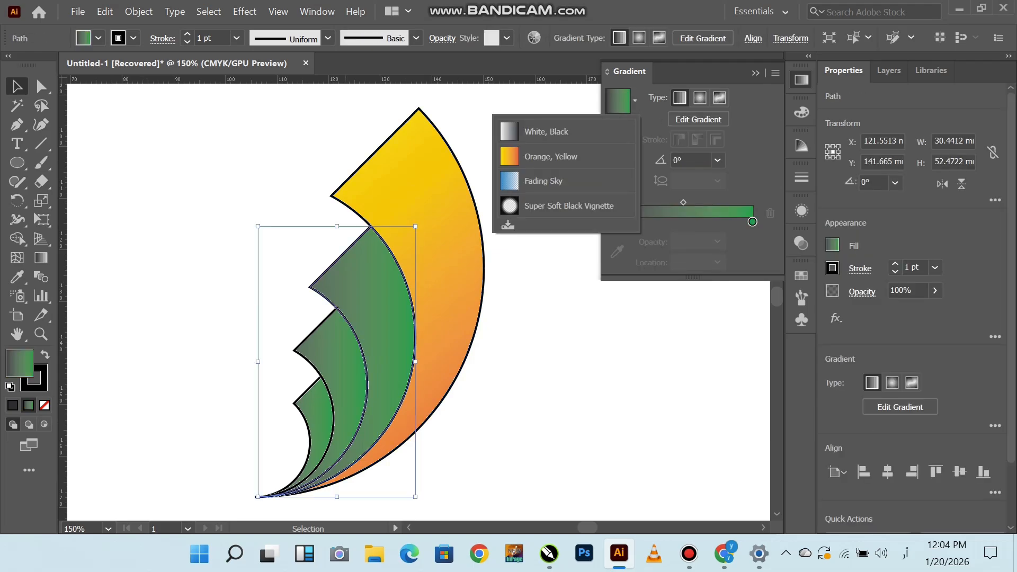
pyautogui.click(546, 153)
pyautogui.press('g')
pyautogui.moveTo(290, 211); pyautogui.dragTo(438, 411)
pyautogui.click(17, 87)
# - Give the third petal the Orange, Yellow gradient, running diagonally from yellow at the lower right to red at the upper left
pyautogui.click(340, 351)
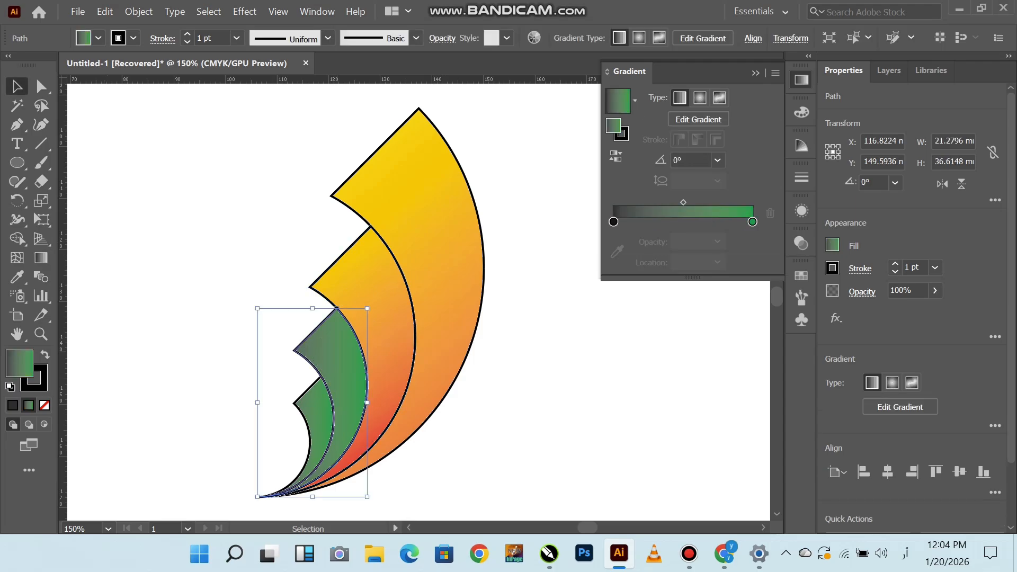
pyautogui.press('g')
pyautogui.moveTo(272, 286); pyautogui.dragTo(360, 484)
pyautogui.moveTo(381, 495); pyautogui.dragTo(256, 356)
pyautogui.click(17, 87)
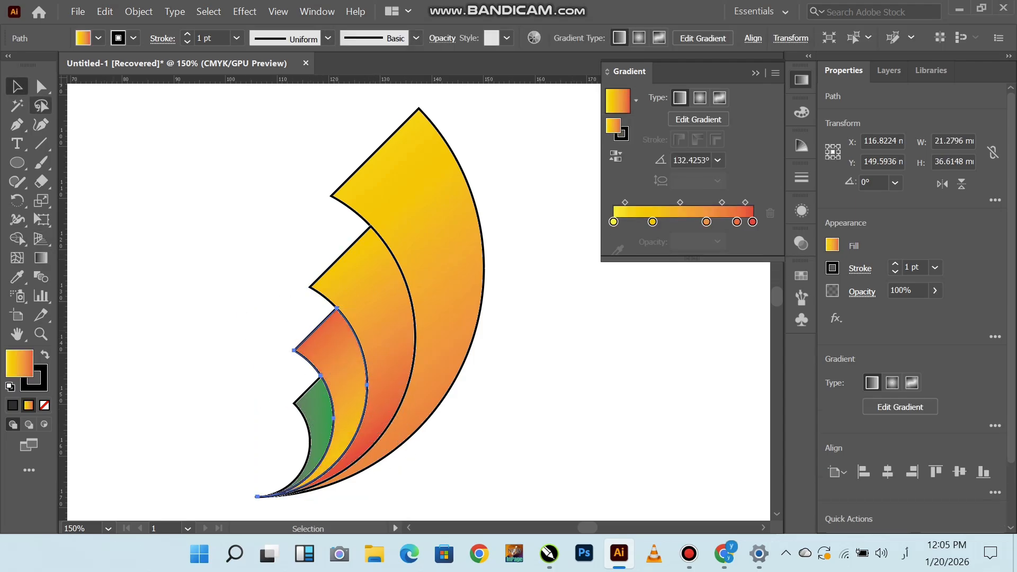
# - Fill the smallest petal with the Orange, Yellow preset, running diagonally from yellow at the lower right to red at the upper left
pyautogui.moveTo(287, 387); pyautogui.dragTo(300, 403)
pyautogui.click(635, 99)
pyautogui.click(557, 138)
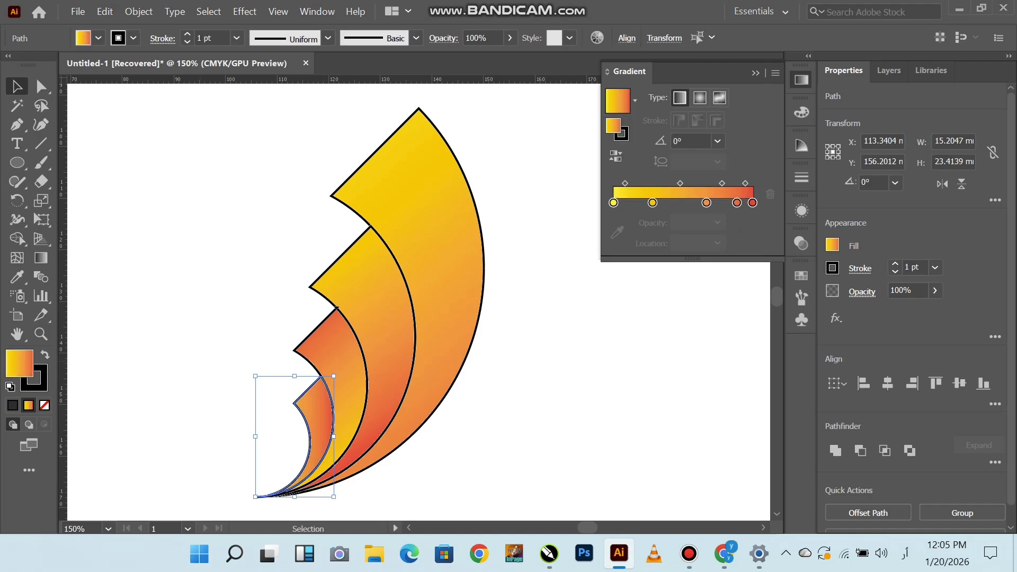
pyautogui.click(40, 258)
pyautogui.moveTo(382, 483); pyautogui.dragTo(283, 369)
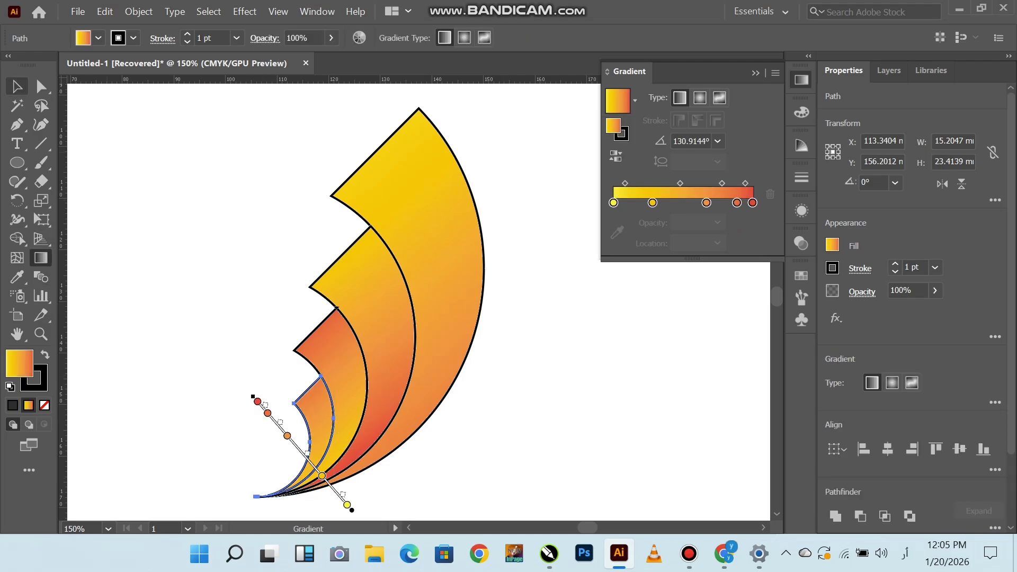
pyautogui.click(17, 86)
# - Select all the petals and remove their black outlines
pyautogui.click(196, 190)
pyautogui.scroll(-1, 358, 212)
pyautogui.moveTo(219, 136); pyautogui.dragTo(404, 382)
pyautogui.click(37, 382)
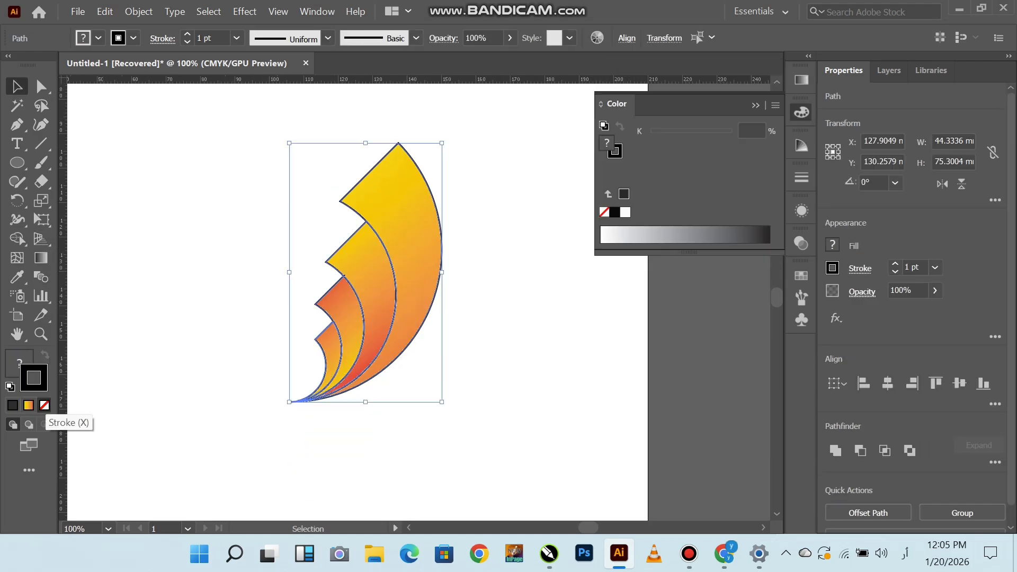
pyautogui.click(45, 405)
pyautogui.click(175, 286)
pyautogui.scroll(1, 394, 290)
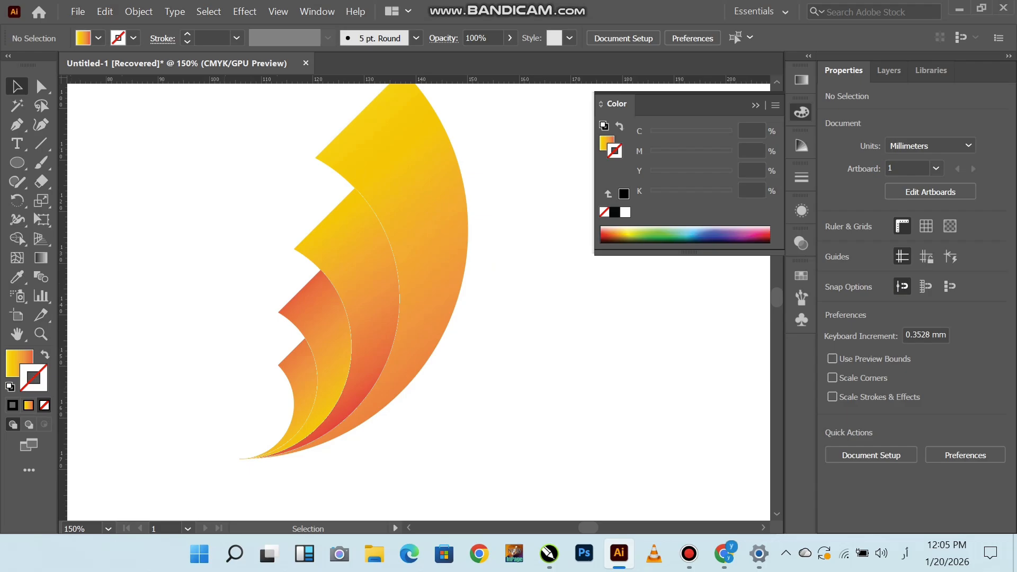
# - Give all the petals a white outline (C, M, Y and K all 0) and deselect them
pyautogui.hotkey('ctrl', 'a')
pyautogui.doubleClick(36, 381)
pyautogui.moveTo(337, 216); pyautogui.dragTo(300, 167)
pyautogui.click(676, 173)
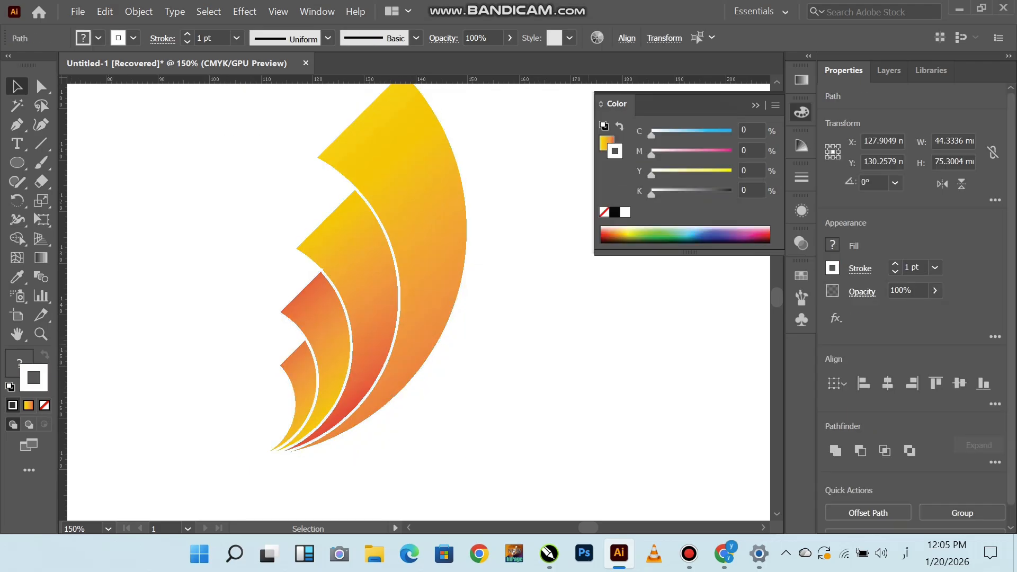
pyautogui.click(511, 334)
pyautogui.scroll(-2, 411, 360)
pyautogui.scroll(1, 391, 334)
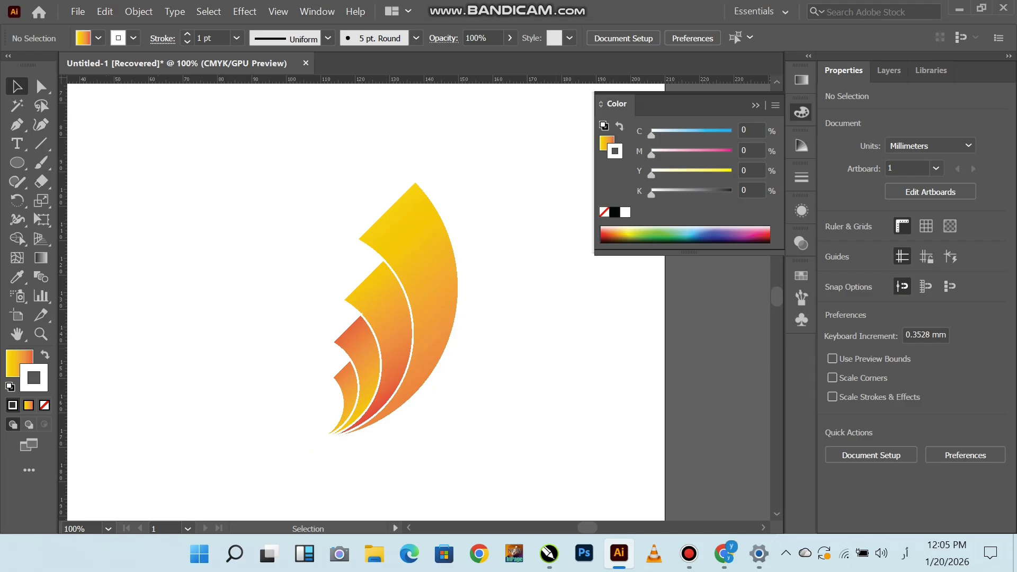
pyautogui.click(428, 281)
pyautogui.press('g')
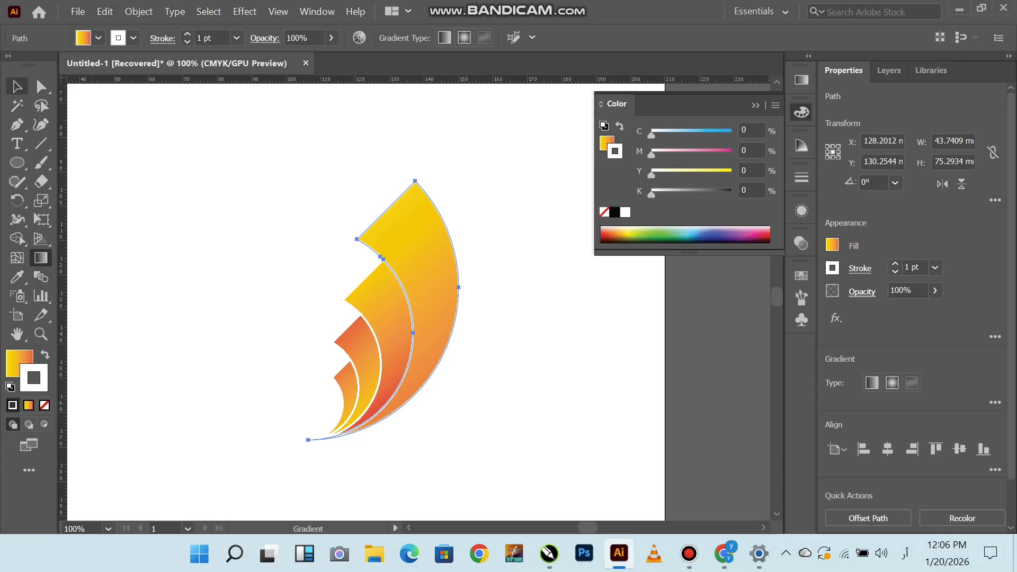
pyautogui.press('v')
pyautogui.press('d')
pyautogui.hotkey('ctrl', 'z')
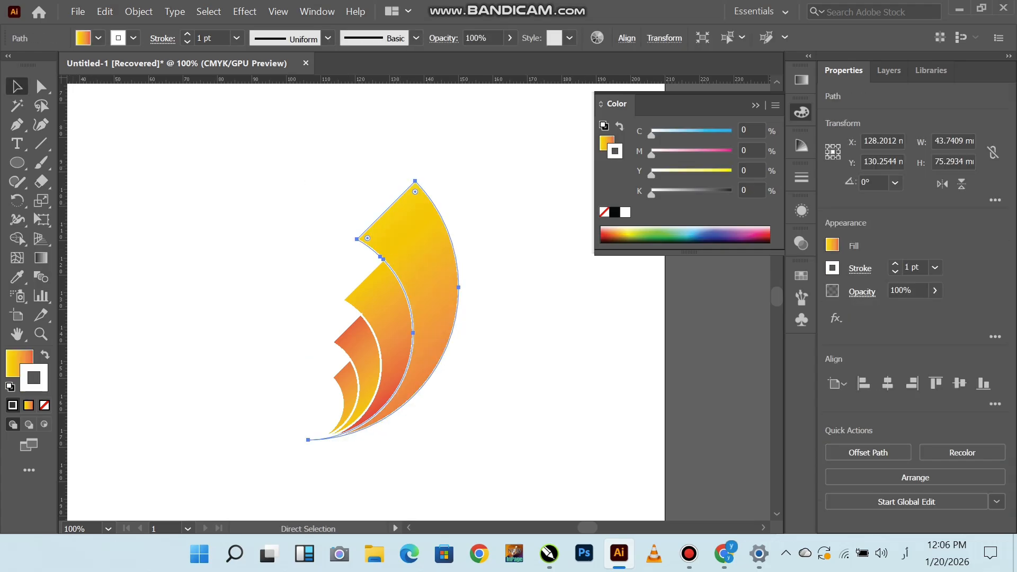
pyautogui.click(648, 235)
pyautogui.click(655, 234)
pyautogui.click(548, 297)
pyautogui.hotkey('ctrl', 'z')
pyautogui.press('x')
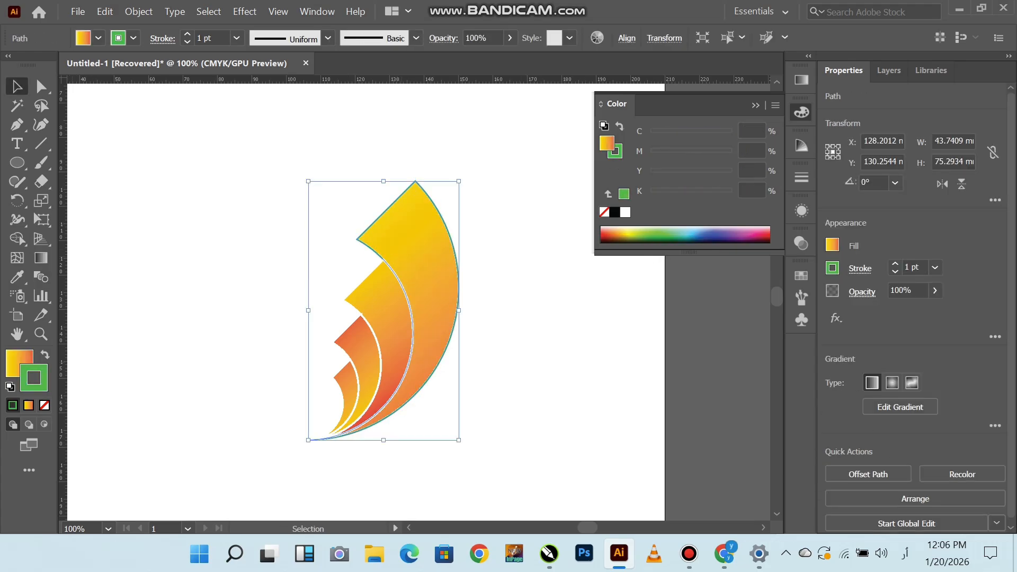
pyautogui.hotkey('ctrl', 'z')
# - Reselect the largest petal and try a solid green fill (00ff00) on it
pyautogui.click(548, 297)
pyautogui.click(428, 281)
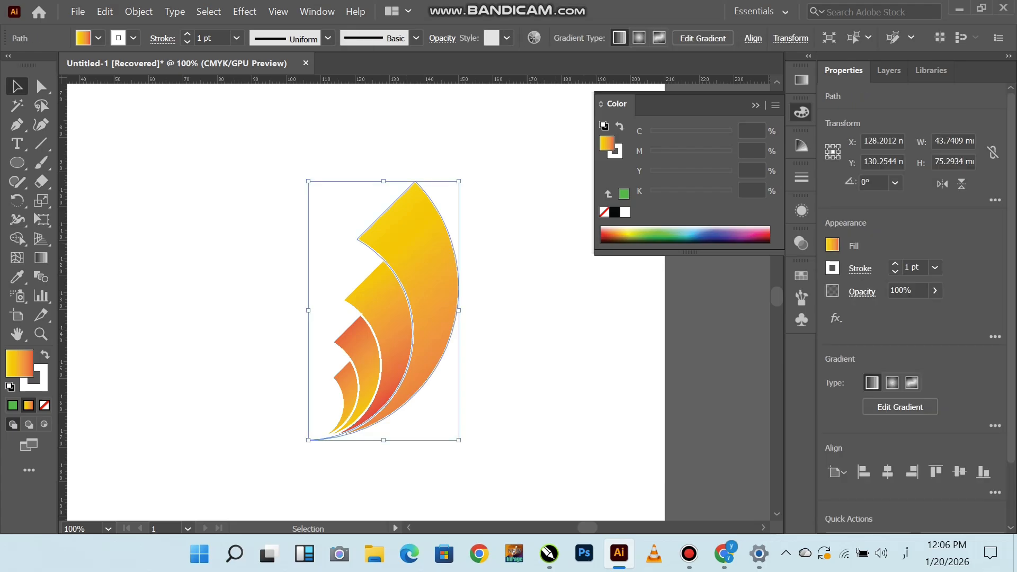
pyautogui.press('g')
pyautogui.doubleClick(606, 143)
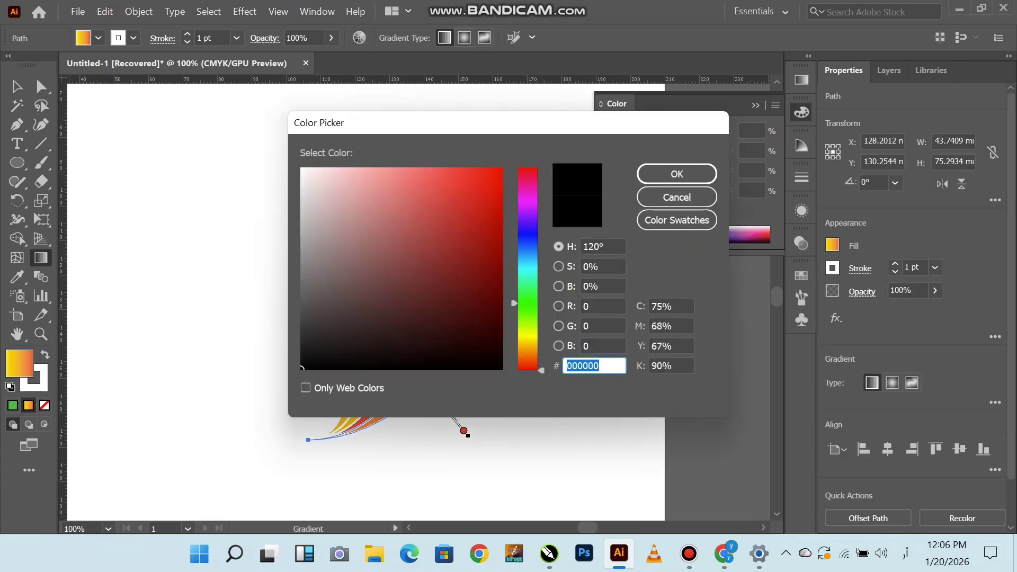
pyautogui.write('00ff00')
pyautogui.press('Return')
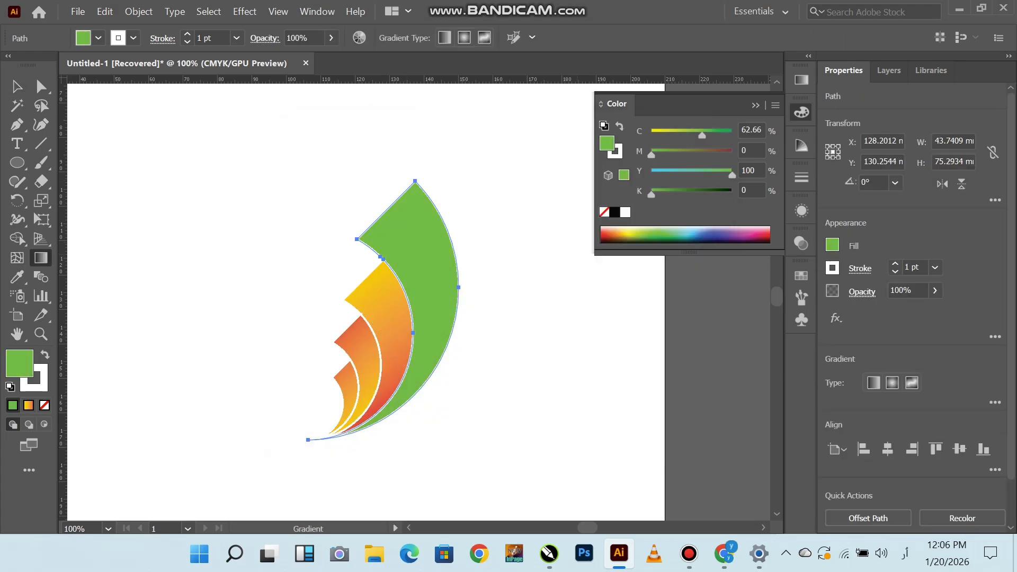
pyautogui.moveTo(702, 136); pyautogui.dragTo(701, 136)
pyautogui.moveTo(382, 231); pyautogui.dragTo(382, 229)
pyautogui.hotkey('ctrl', 'z')
# - Fill the largest petal with the linear gradient preset fading from blue to transparent, and set its starting colour stop to cyan
pyautogui.click(801, 79)
pyautogui.click(669, 193)
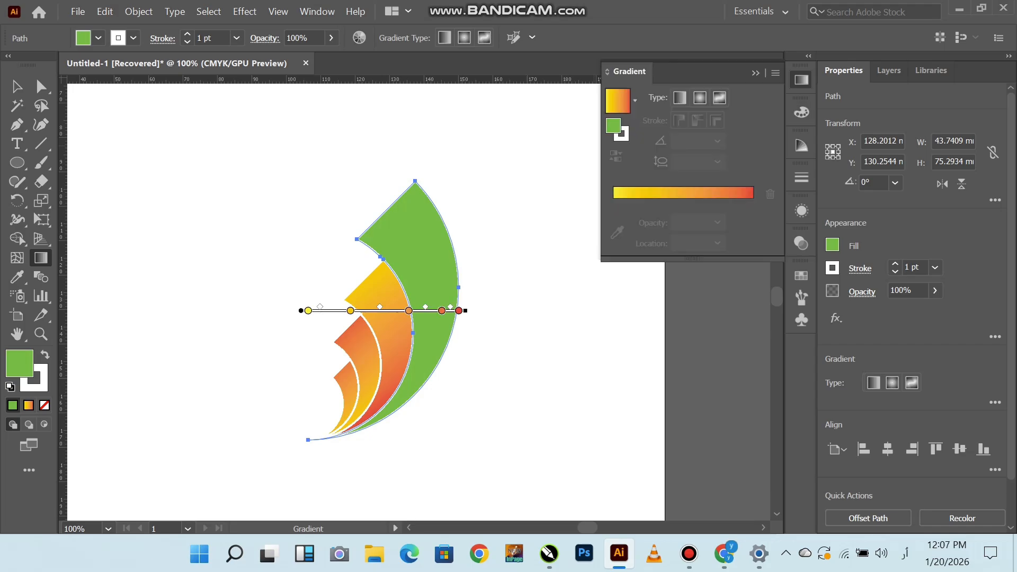
pyautogui.click(635, 100)
pyautogui.click(535, 177)
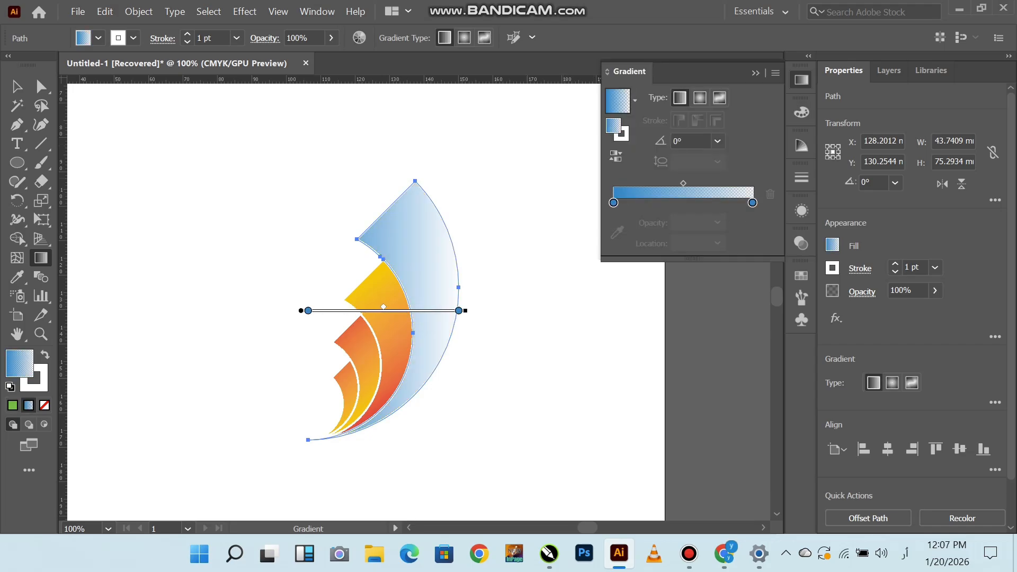
pyautogui.doubleClick(614, 203)
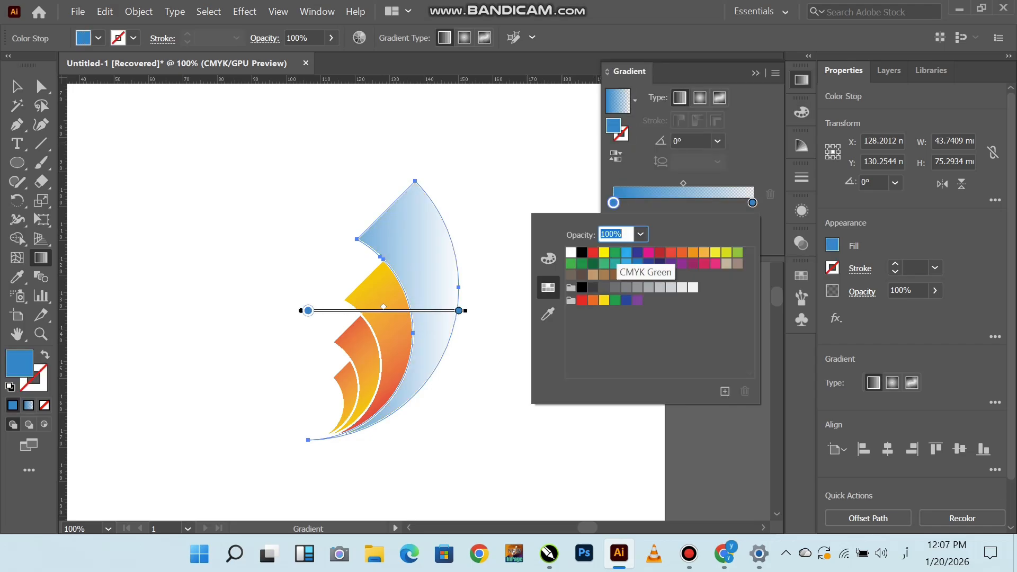
pyautogui.click(626, 252)
# - Set the end stop to dark gray, run the gradient diagonally at about -66° toward the lower right, and place the cyan stop at about 23%
pyautogui.click(752, 203)
pyautogui.doubleClick(753, 203)
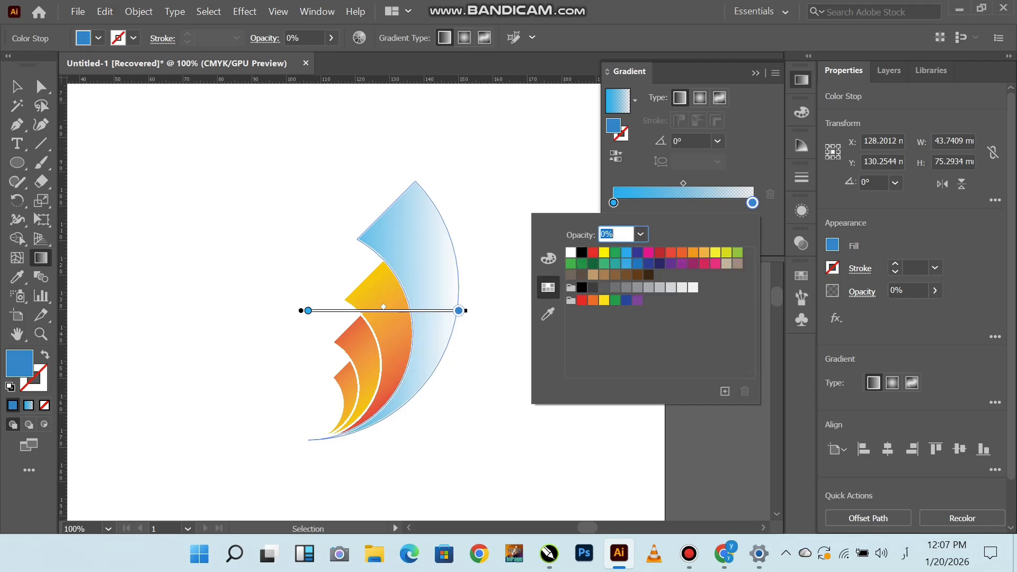
pyautogui.click(593, 287)
pyautogui.press('Escape')
pyautogui.moveTo(322, 211); pyautogui.dragTo(445, 485)
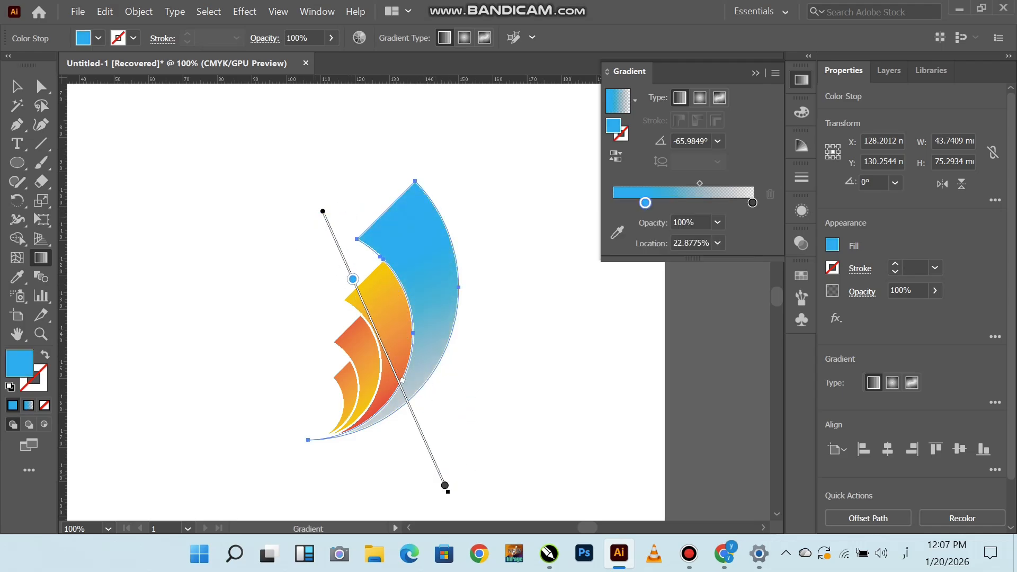
# - Change the end stop of the largest petal's gradient to black at 100% opacity
pyautogui.doubleClick(752, 203)
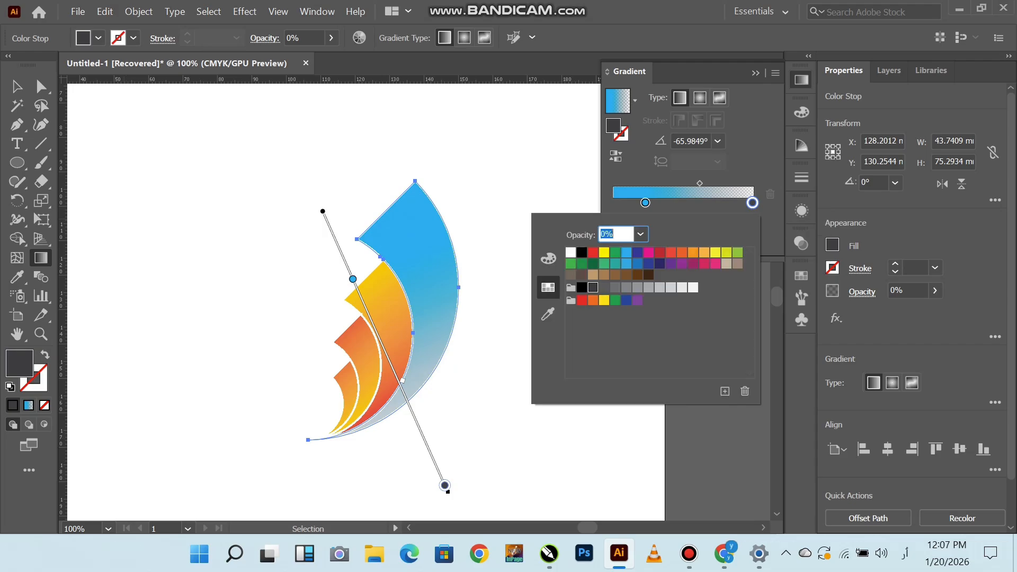
pyautogui.click(581, 252)
pyautogui.moveTo(445, 485)
pyautogui.mouseDown()
pyautogui.moveTo(408, 404)
pyautogui.moveTo(445, 486)
pyautogui.mouseUp()
pyautogui.doubleClick(446, 485)
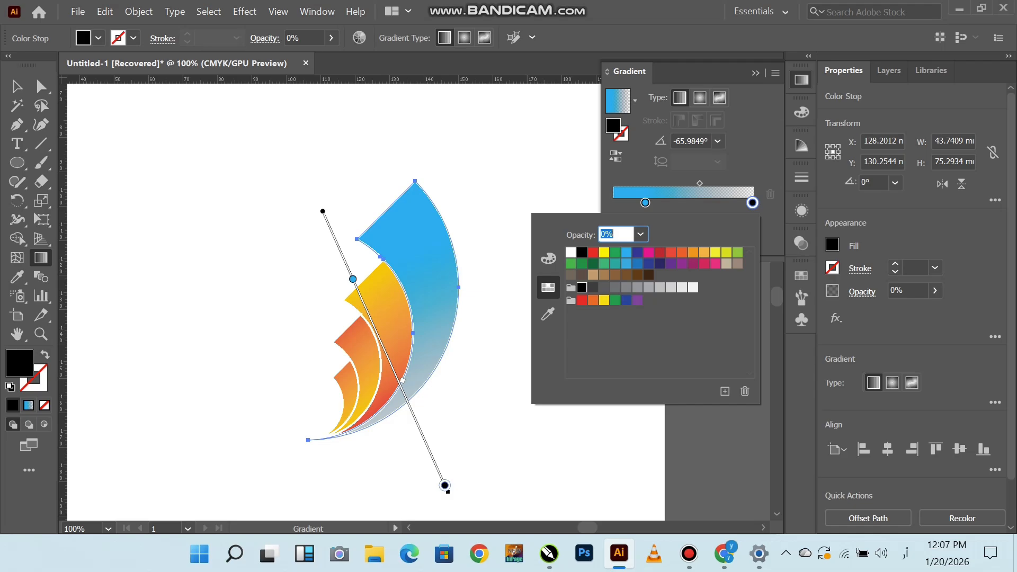
pyautogui.click(17, 87)
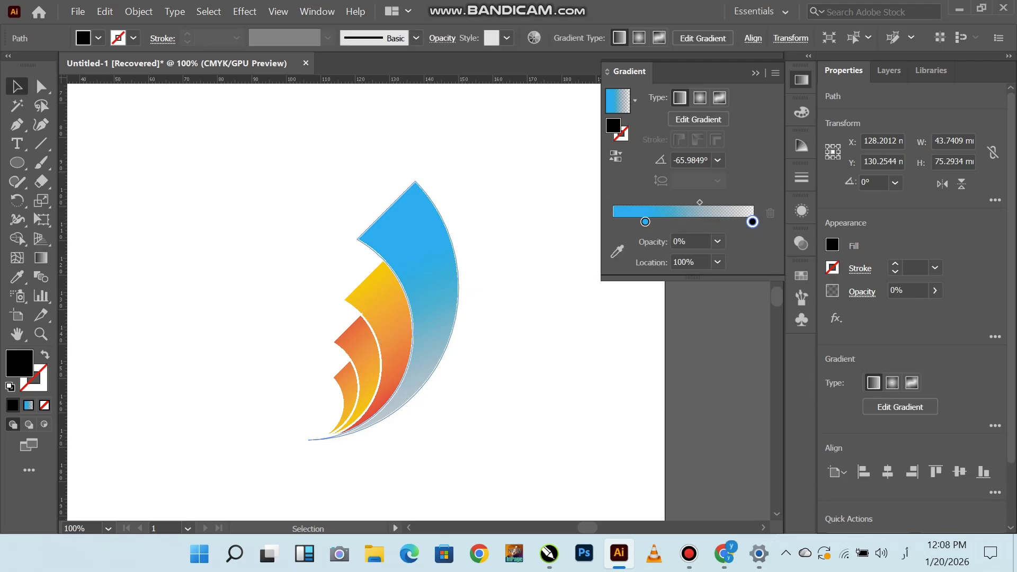
pyautogui.doubleClick(752, 222)
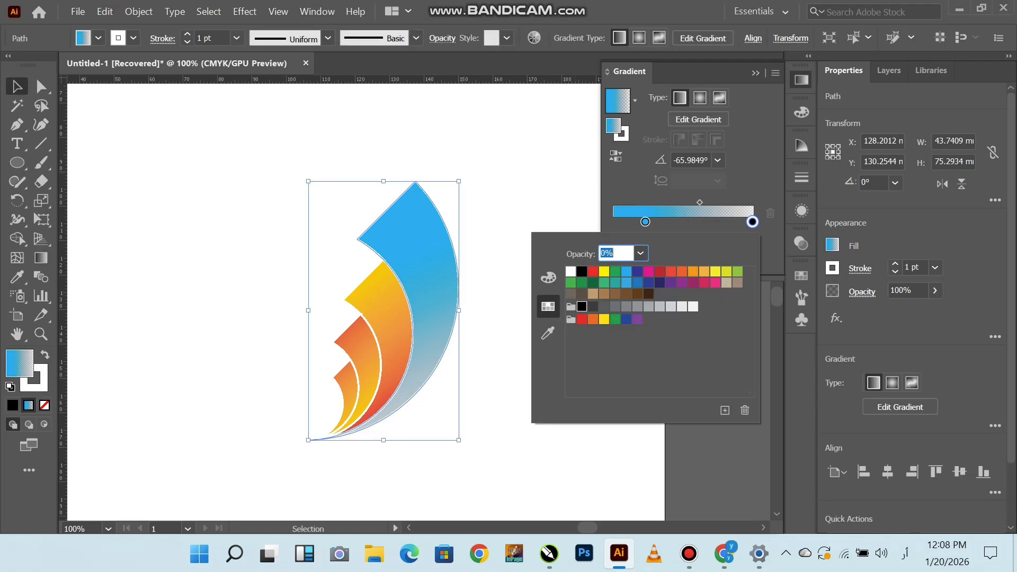
pyautogui.press('Return')
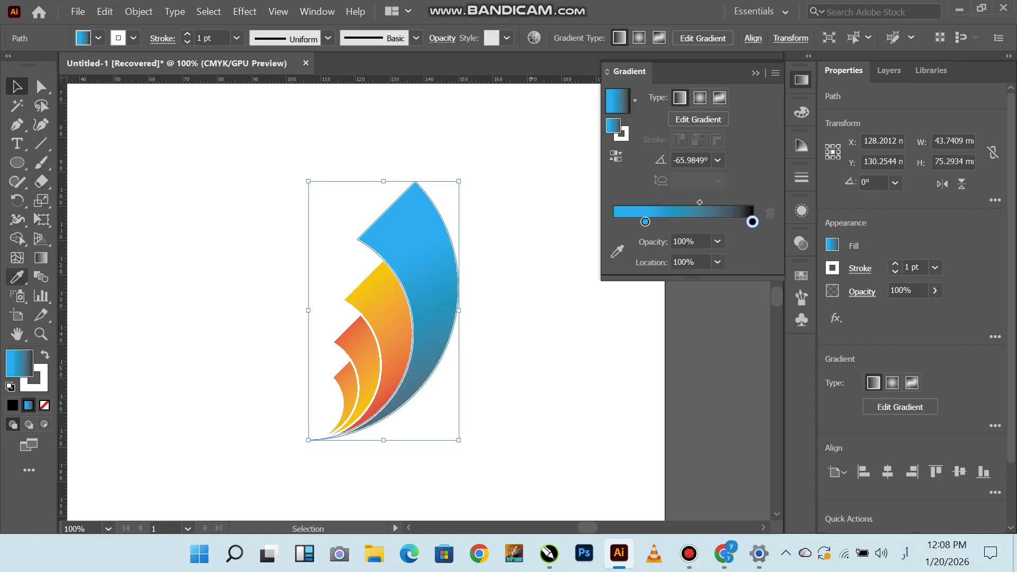
# - Move the largest petal's black stop to about 70% and redraw the gradient over a longer diagonal at about -69°
pyautogui.click(41, 258)
pyautogui.click(445, 485)
pyautogui.moveTo(445, 486); pyautogui.dragTo(409, 405)
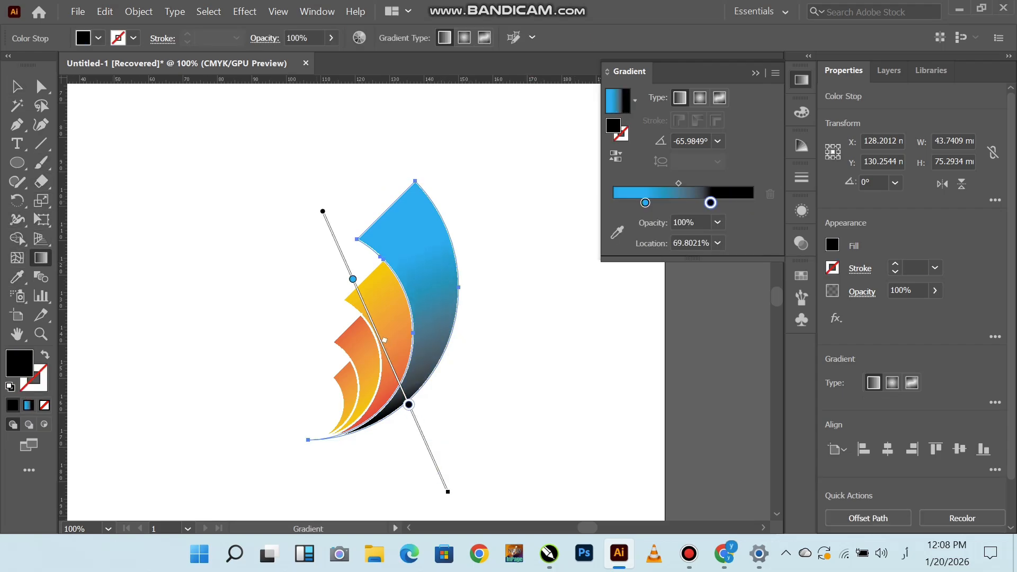
pyautogui.moveTo(377, 158); pyautogui.dragTo(510, 502)
pyautogui.press('v')
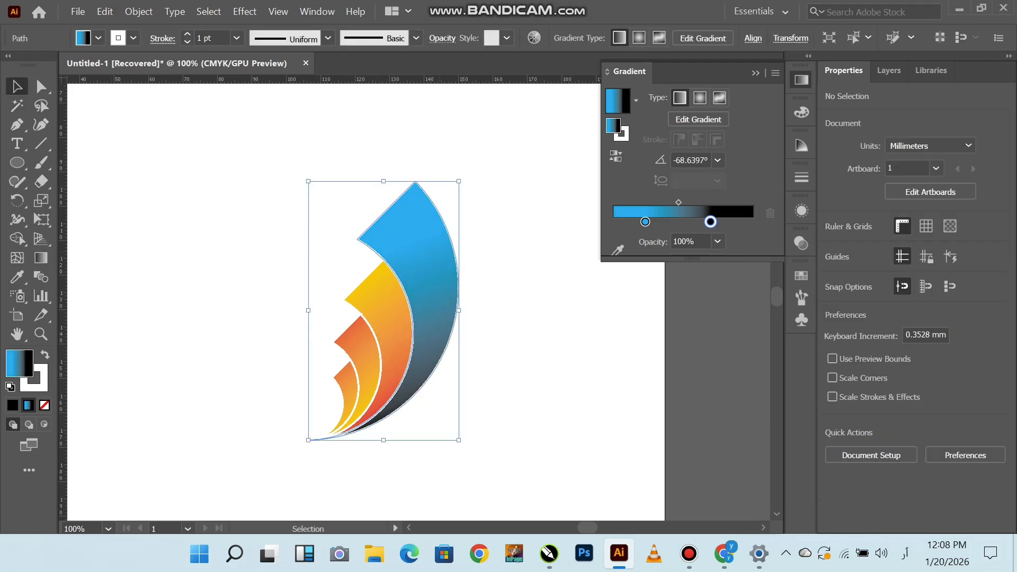
# - Fill the second petal with the blue-to-transparent gradient preset and make its end stop black at 100% opacity
pyautogui.click(393, 318)
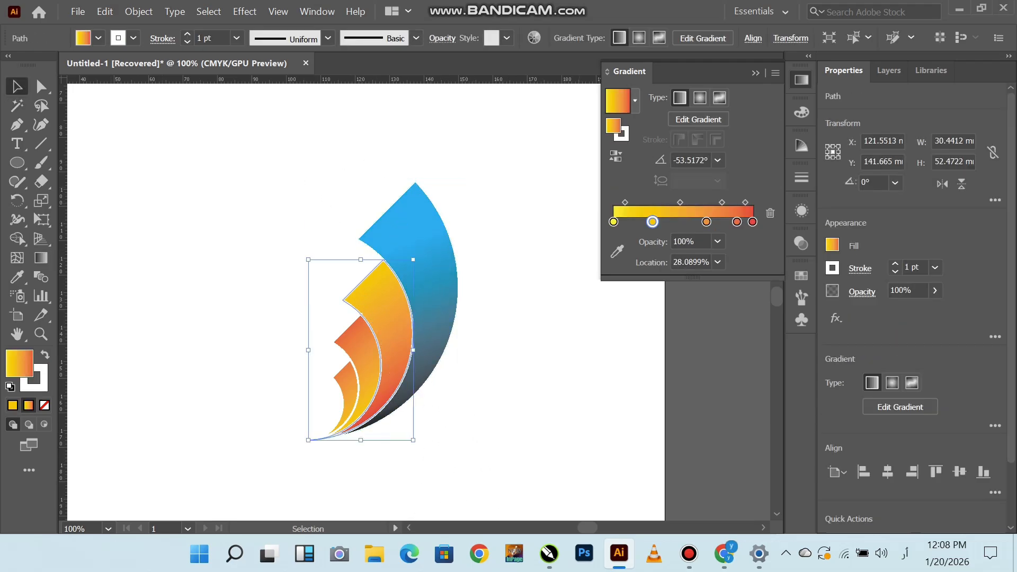
pyautogui.click(635, 101)
pyautogui.click(551, 158)
pyautogui.click(752, 222)
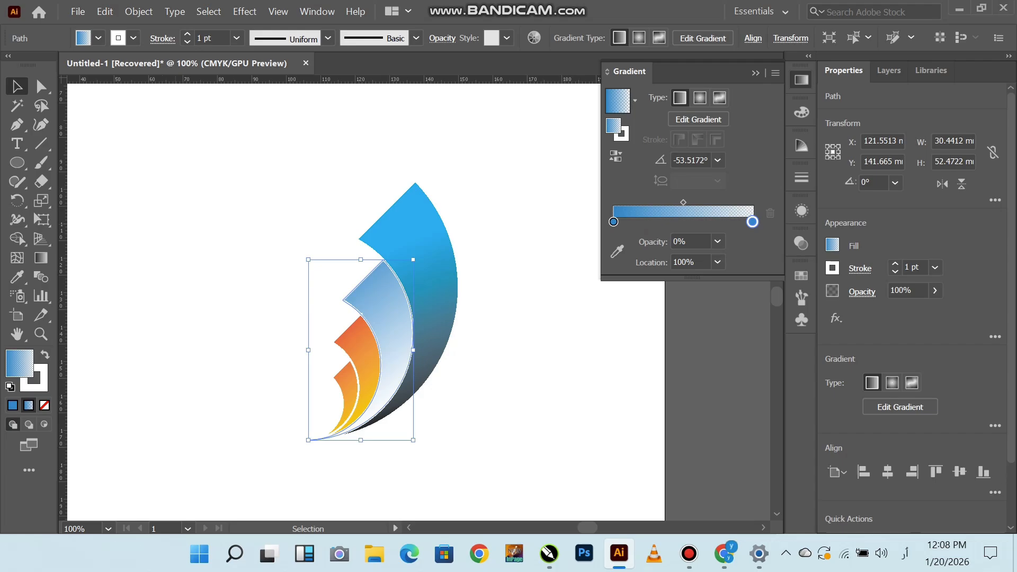
pyautogui.doubleClick(753, 222)
pyautogui.click(582, 271)
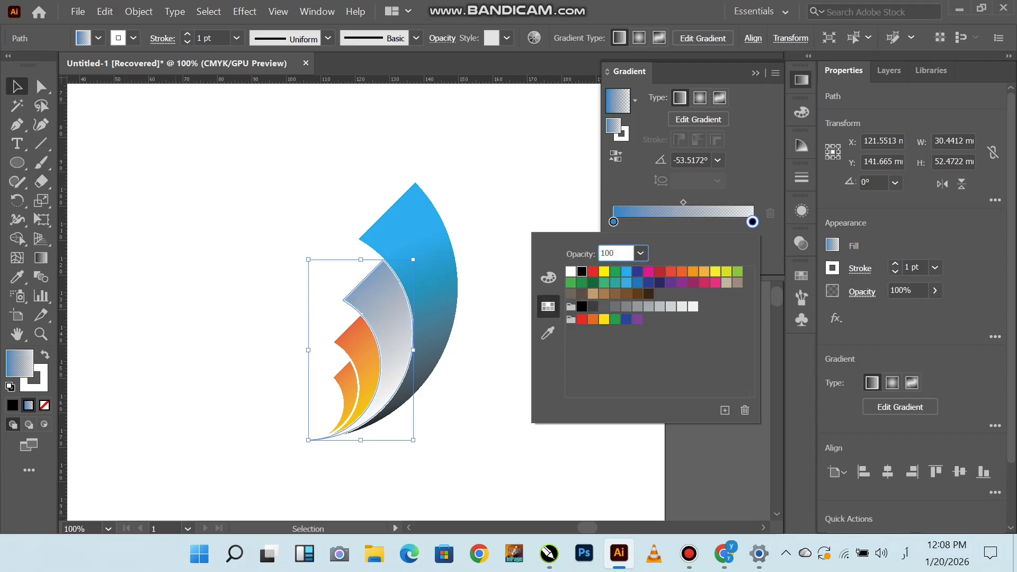
pyautogui.press('Return')
# - Run the second petal's gradient diagonally at about -66° toward the lower right, with its blue stop at about 49% recoloured cyan
pyautogui.click(41, 258)
pyautogui.moveTo(337, 258)
pyautogui.mouseDown()
pyautogui.moveTo(430, 471)
pyautogui.moveTo(405, 476)
pyautogui.mouseUp()
pyautogui.moveTo(613, 202); pyautogui.dragTo(682, 203)
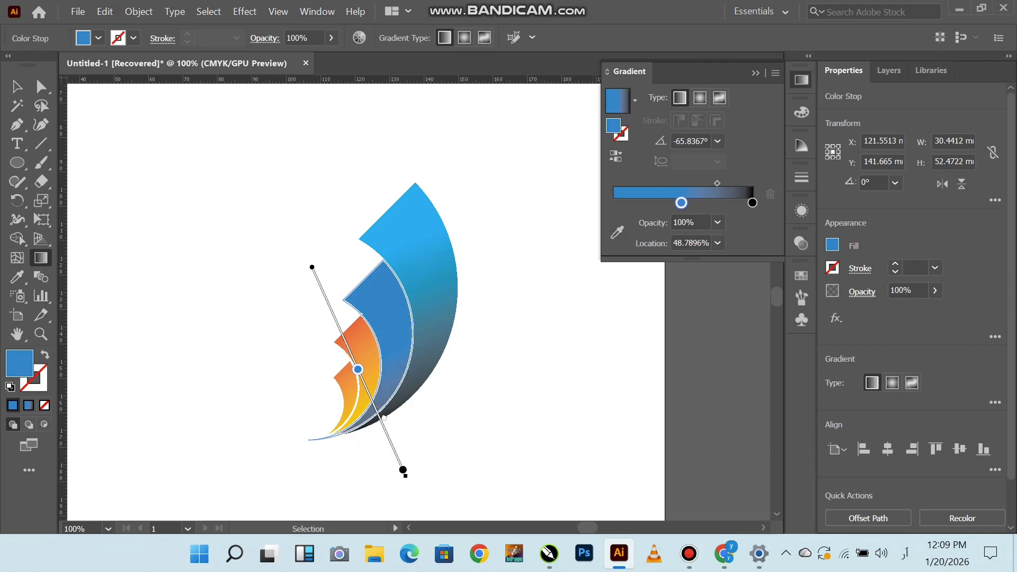
pyautogui.doubleClick(682, 203)
pyautogui.click(626, 253)
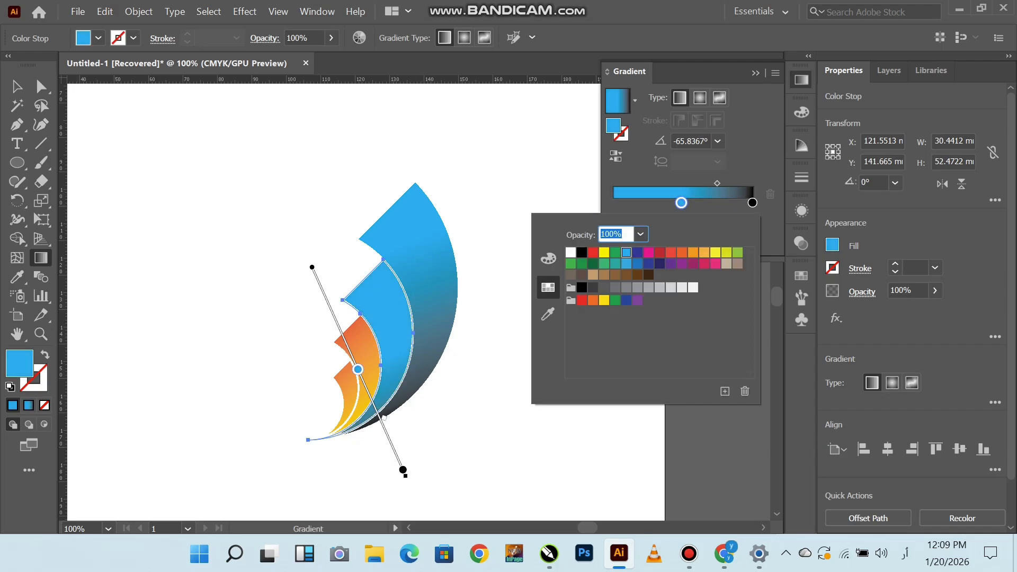
pyautogui.press('Return')
# - Move the second petal's cyan stop closer to the gradient's start and its black stop to about 90%, and deselect the petal
pyautogui.moveTo(349, 349); pyautogui.dragTo(343, 334)
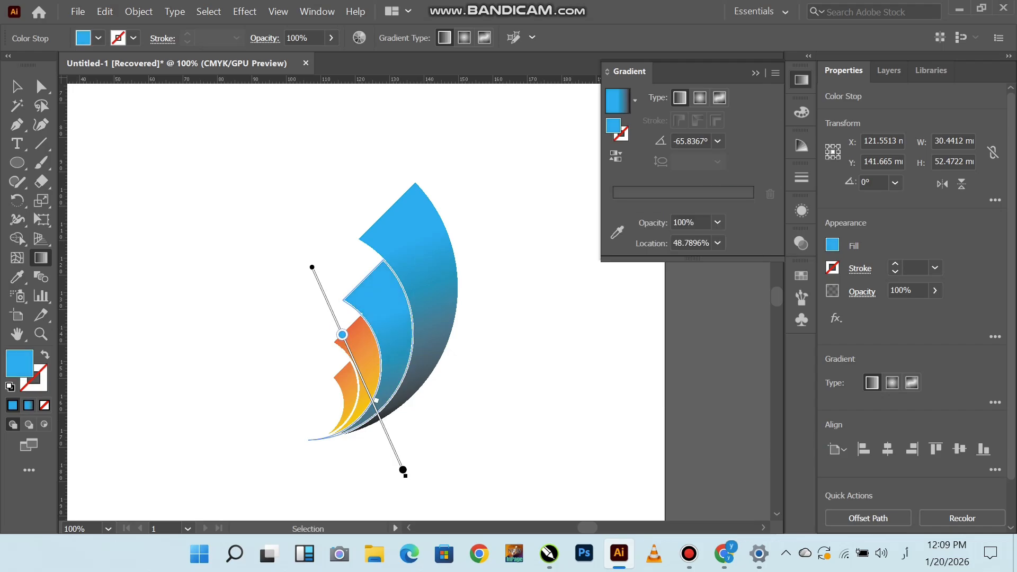
pyautogui.moveTo(403, 470); pyautogui.dragTo(394, 450)
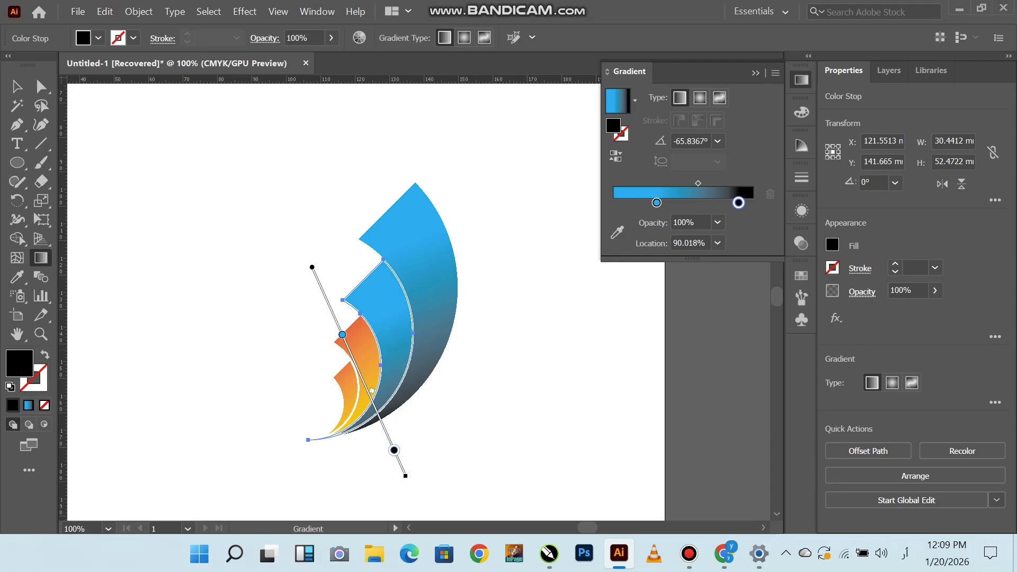
pyautogui.press('v')
pyautogui.click(450, 450)
# - Fill the third petal with the blue-to-transparent gradient preset and make its end stop black at 100% opacity
pyautogui.click(365, 351)
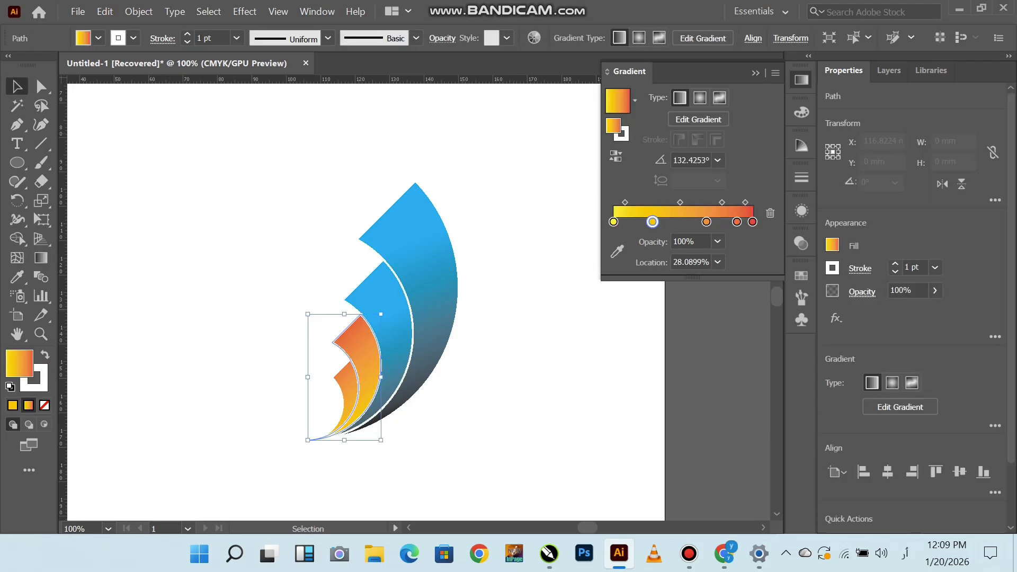
pyautogui.click(636, 100)
pyautogui.click(567, 182)
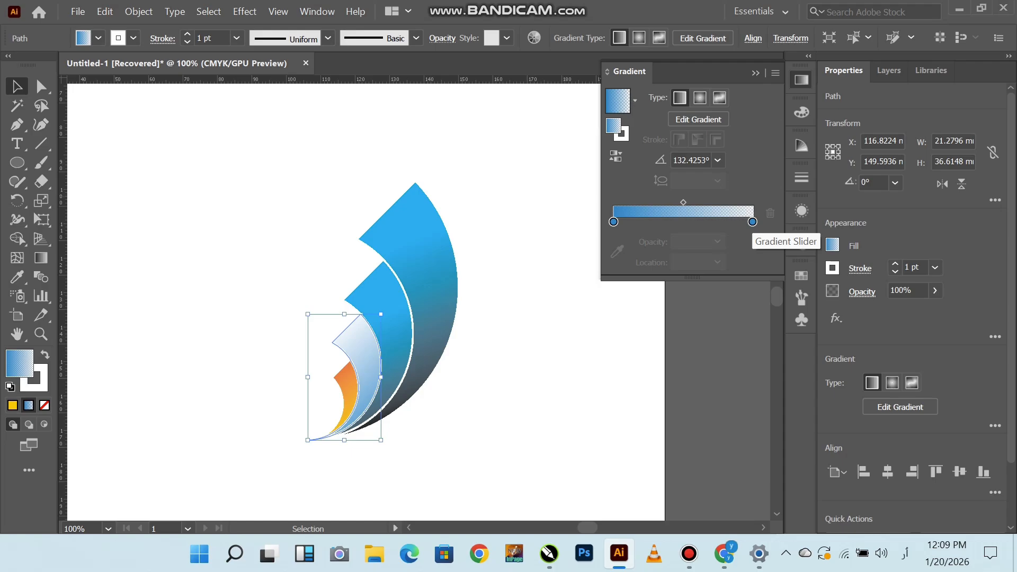
pyautogui.doubleClick(753, 221)
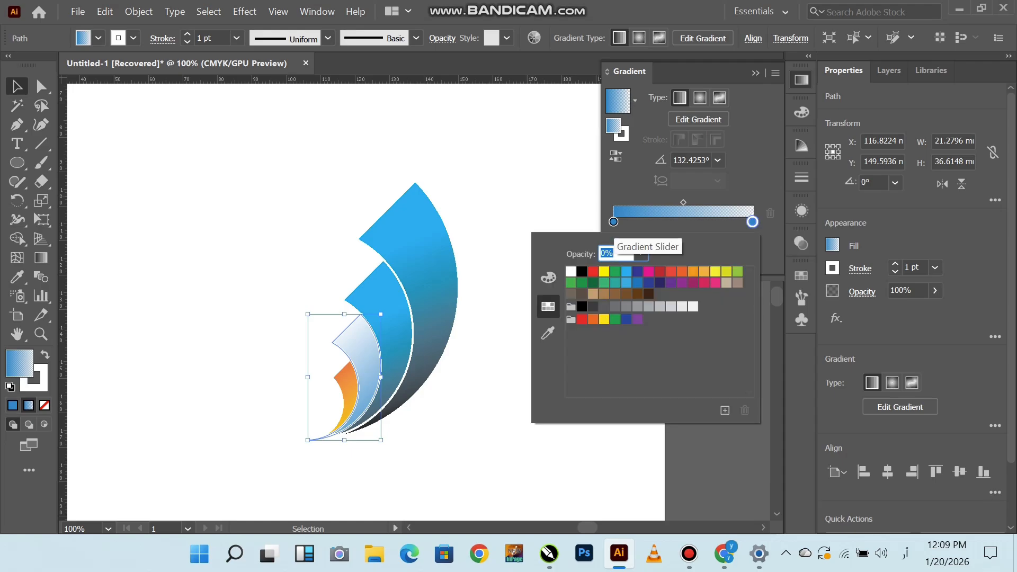
pyautogui.click(582, 271)
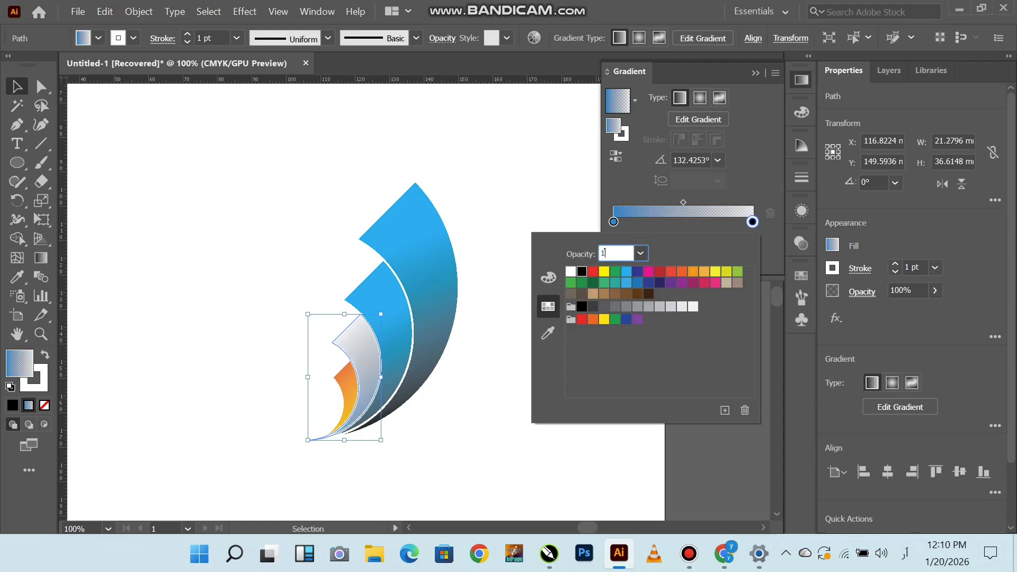
pyautogui.press('Return')
# - Run the third petal's gradient diagonally at about -57°, with the blue stop at about 33% and the black stop at about 73%
pyautogui.press('g')
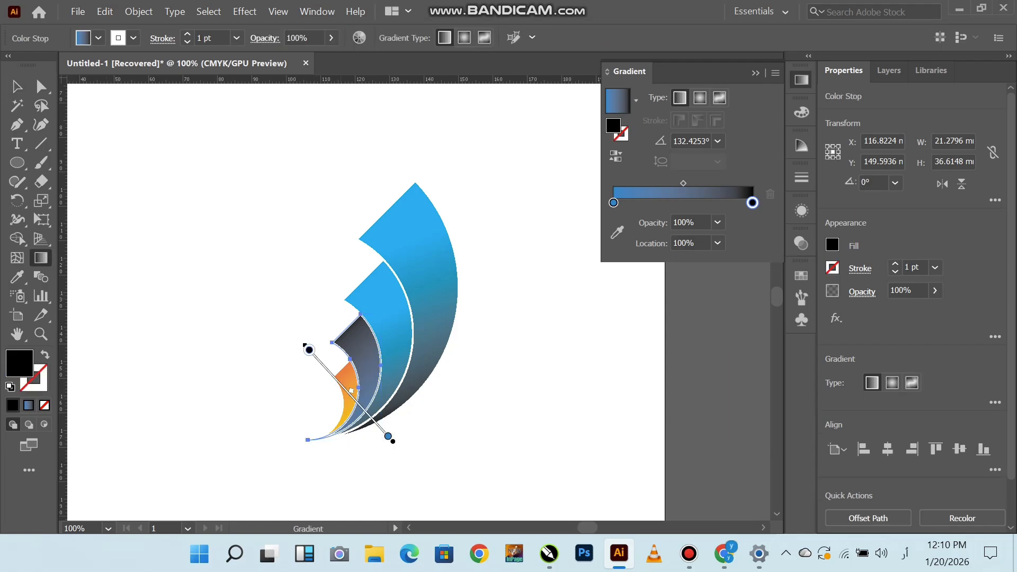
pyautogui.moveTo(308, 336)
pyautogui.mouseDown()
pyautogui.moveTo(398, 472)
pyautogui.moveTo(339, 382)
pyautogui.mouseUp()
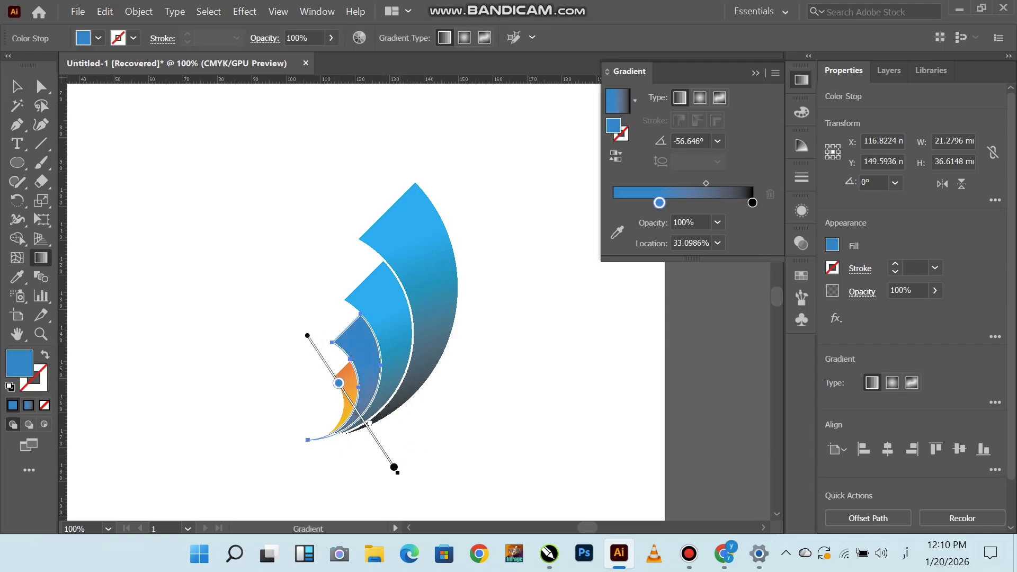
pyautogui.moveTo(371, 432); pyautogui.dragTo(372, 433)
pyautogui.press('v')
pyautogui.click(424, 456)
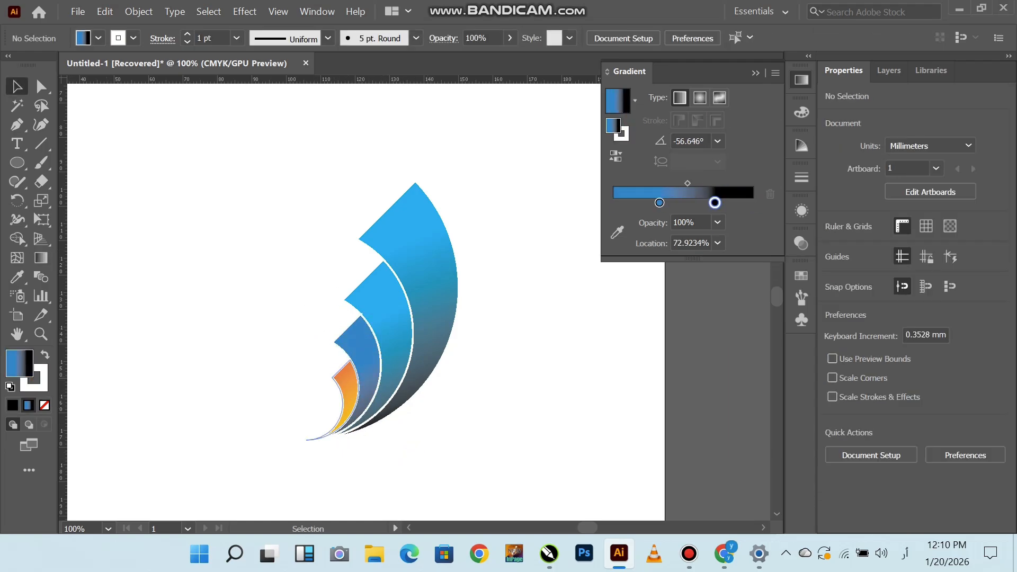
# - Fill the smallest petal with the blue-to-transparent gradient preset and make its end stop black at 100% opacity
pyautogui.click(351, 392)
pyautogui.click(636, 101)
pyautogui.click(556, 152)
pyautogui.click(752, 222)
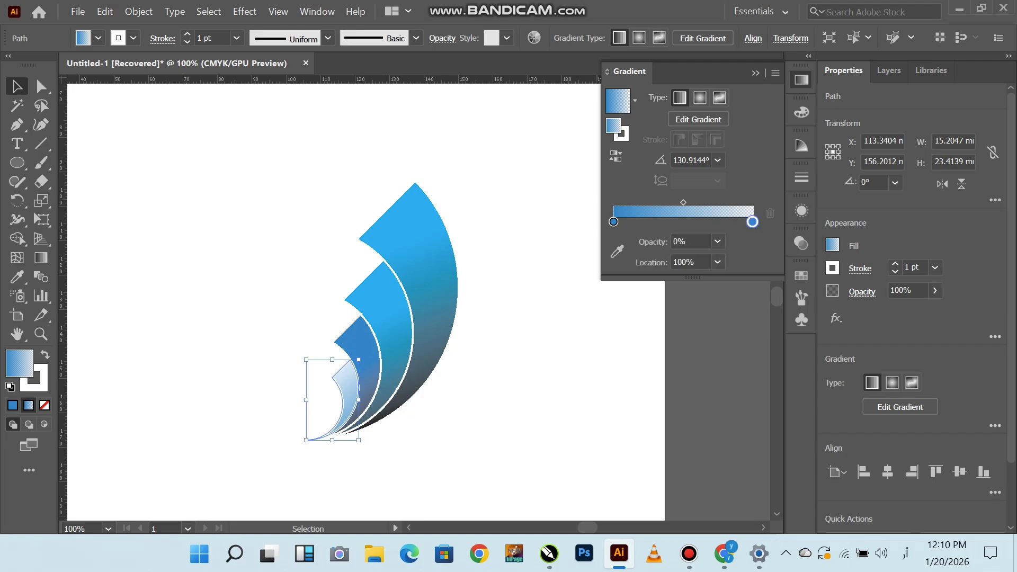
pyautogui.doubleClick(752, 222)
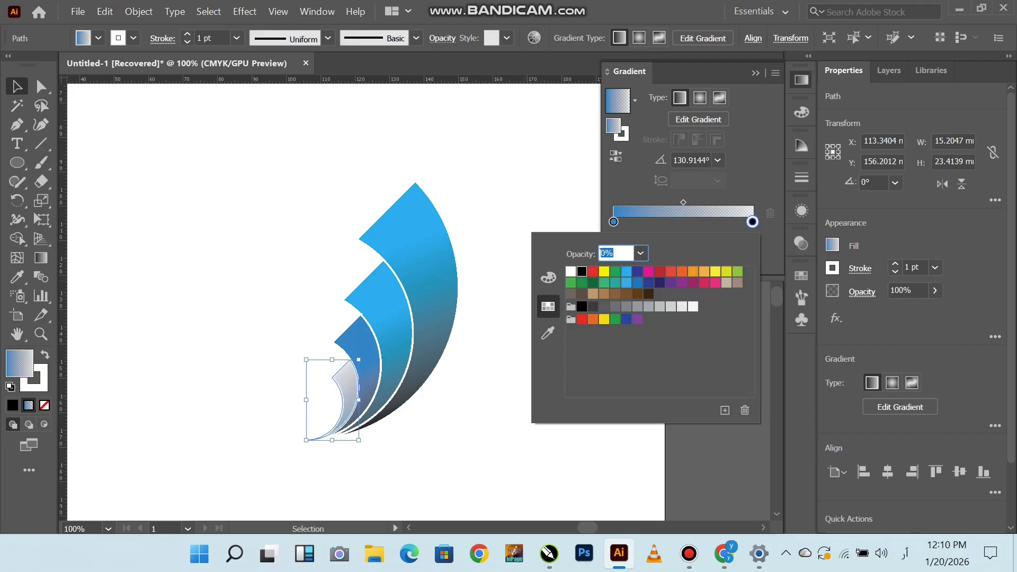
pyautogui.write('100')
pyautogui.press('Return')
# - Run the smallest petal's gradient steeply downward at about -77°, with the blue stop at about 26% and the black stop at about 49%
pyautogui.click(41, 258)
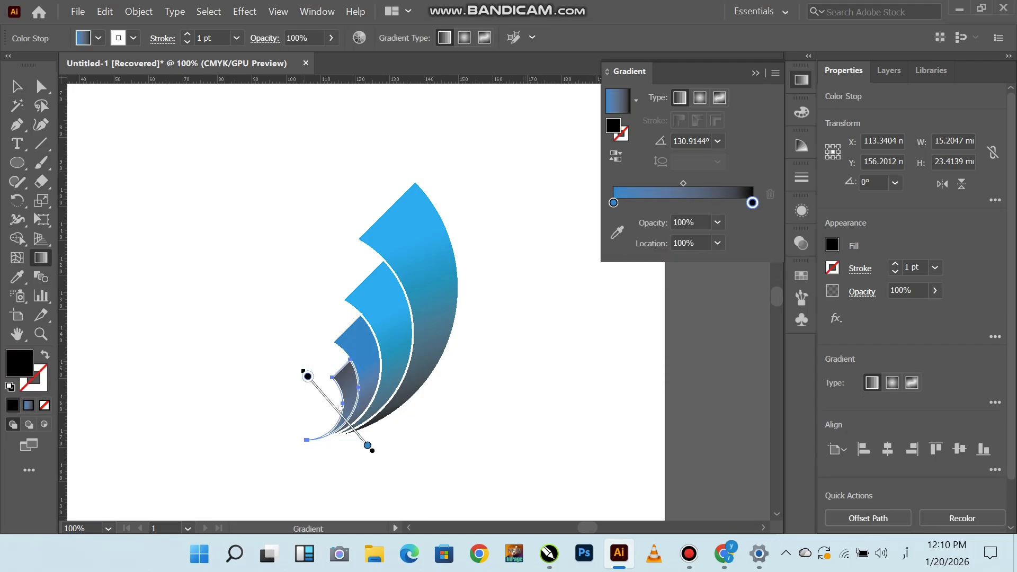
pyautogui.moveTo(319, 350); pyautogui.dragTo(363, 522)
pyautogui.moveTo(320, 331); pyautogui.dragTo(331, 379)
pyautogui.scroll(-1, 362, 509)
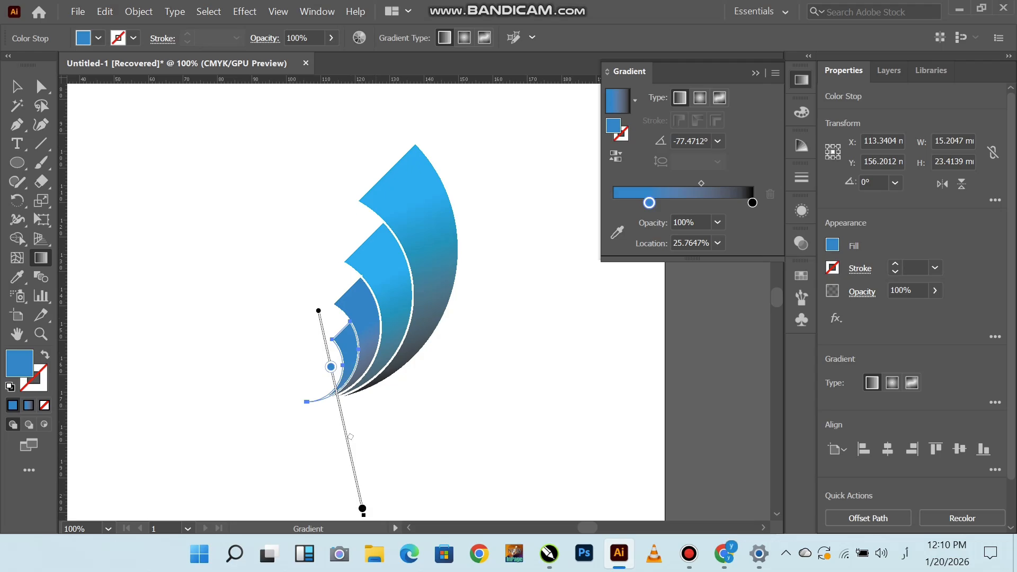
pyautogui.moveTo(362, 509); pyautogui.dragTo(340, 410)
pyautogui.click(18, 87)
pyautogui.click(254, 233)
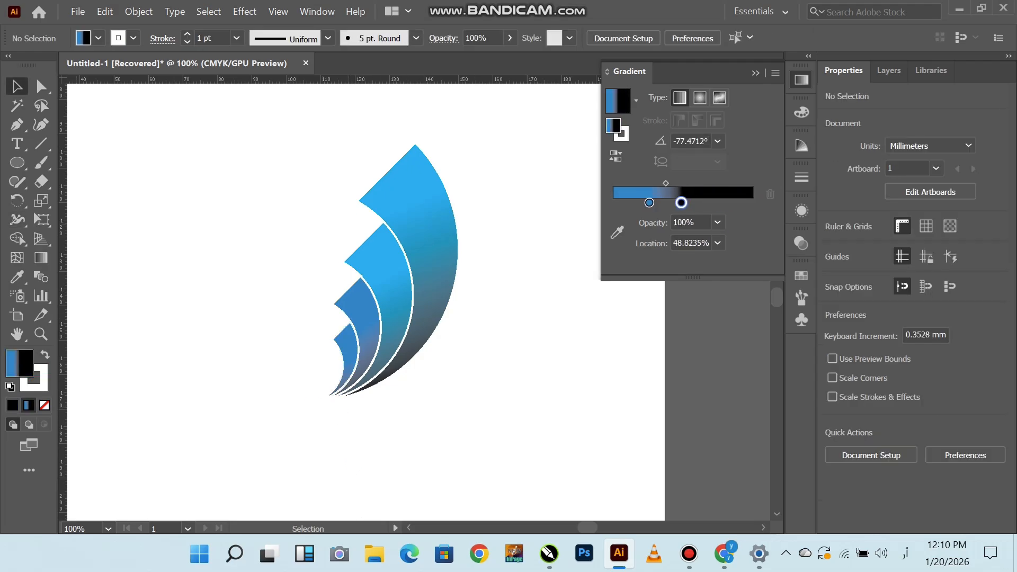
# - Recolour the third petal's blue gradient stop with the lighter blue swatch C=70 M=15 Y=0 K=0
pyautogui.click(363, 310)
pyautogui.doubleClick(660, 222)
pyautogui.click(620, 284)
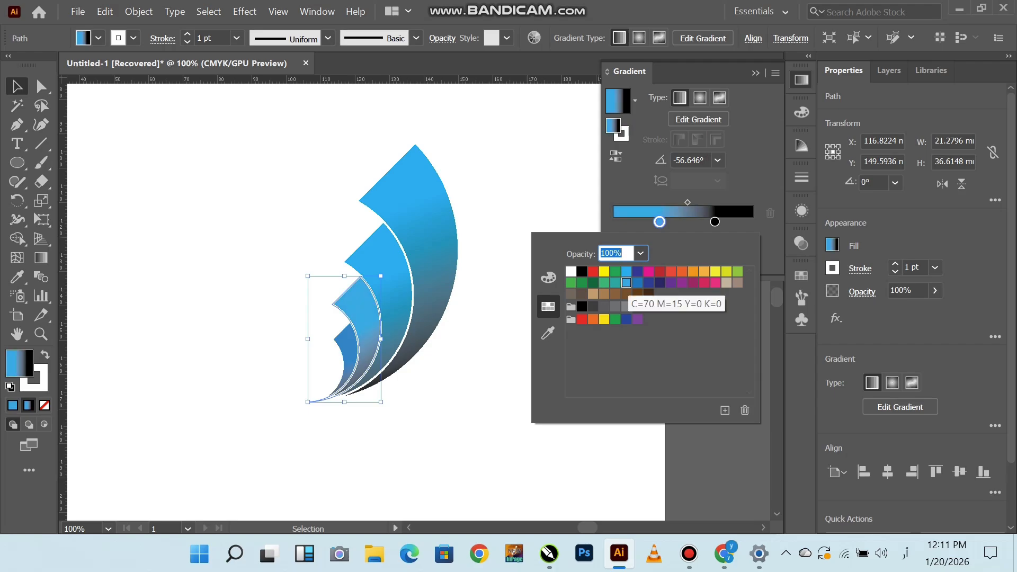
# - Recolour the smallest petal's blue gradient stop with the lighter blue swatch C=70 M=15 Y=0 K=0
pyautogui.click(348, 347)
pyautogui.doubleClick(650, 222)
pyautogui.click(632, 283)
pyautogui.click(622, 283)
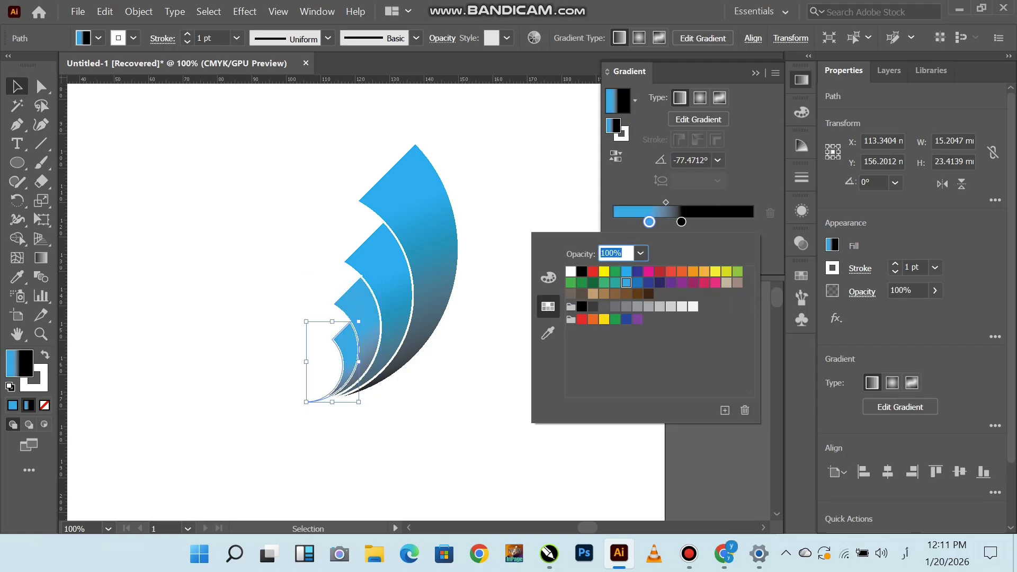
pyautogui.press('Escape')
pyautogui.click(265, 297)
# - Set the blue gradient stop's opacity to 50% on the smallest petal and 60% on the third petal
pyautogui.click(349, 347)
pyautogui.doubleClick(650, 222)
pyautogui.press('Return')
pyautogui.click(265, 297)
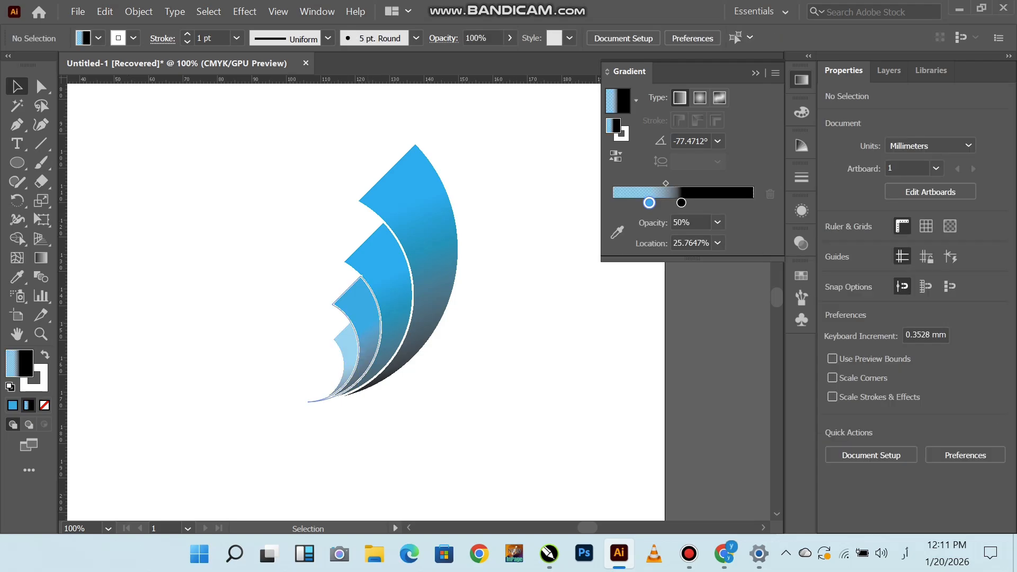
pyautogui.click(367, 321)
pyautogui.doubleClick(659, 222)
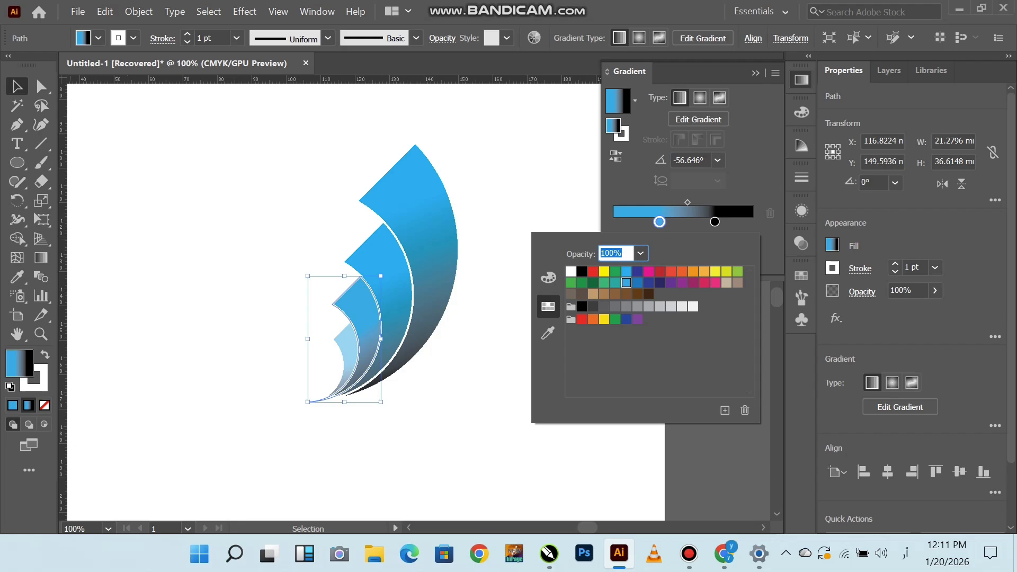
pyautogui.click(493, 329)
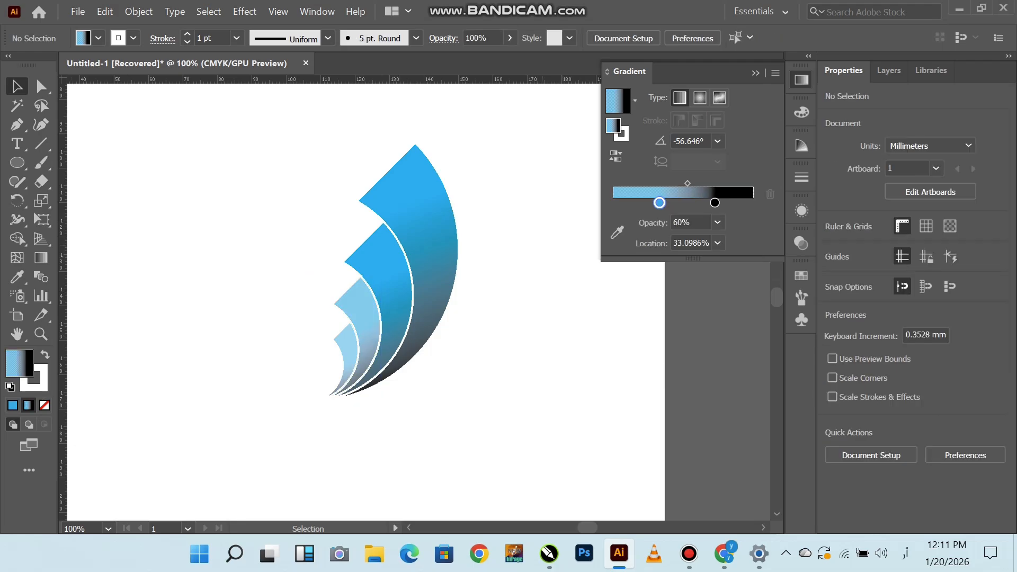
# - Recolour the second-largest petal's blue gradient stop with swatch C=70 M=15 Y=0 K=0 and set its opacity to 80%
pyautogui.click(386, 270)
pyautogui.doubleClick(657, 222)
pyautogui.click(626, 283)
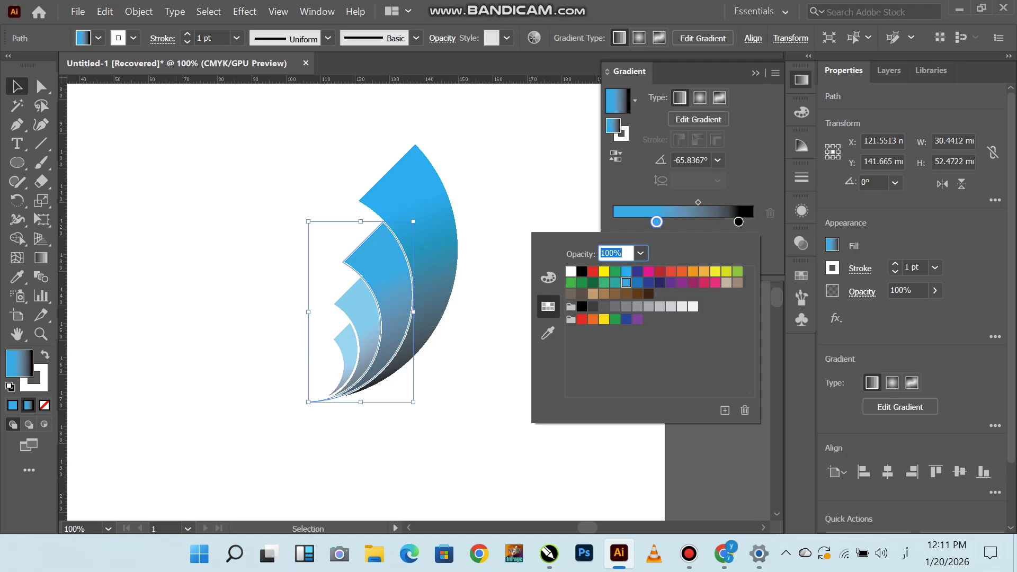
pyautogui.click(493, 329)
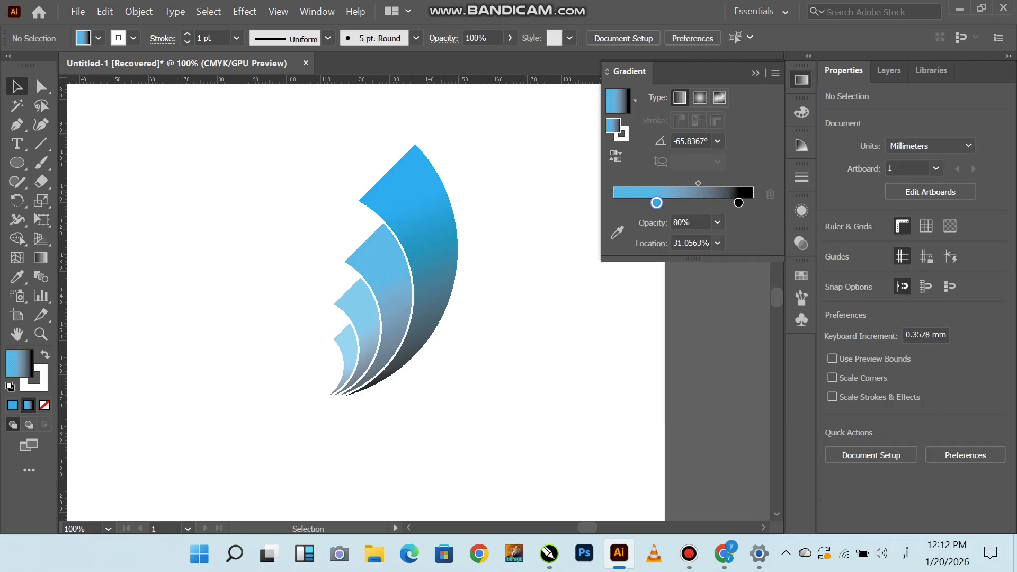
# - Recolour the largest petal's blue gradient stop with the cyan swatch, keeping it at 100% opacity
pyautogui.click(429, 239)
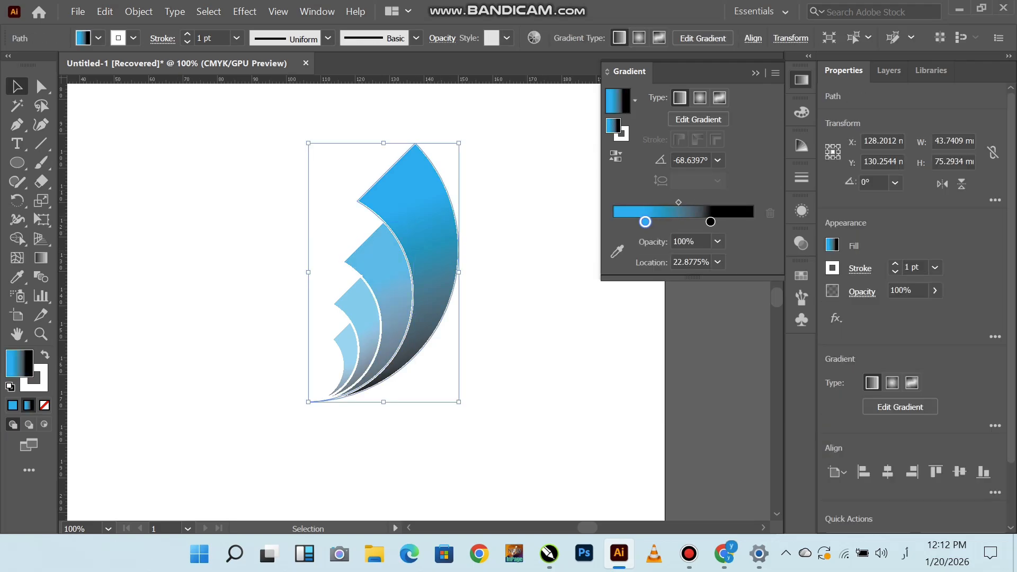
pyautogui.doubleClick(646, 222)
pyautogui.click(626, 283)
pyautogui.click(626, 271)
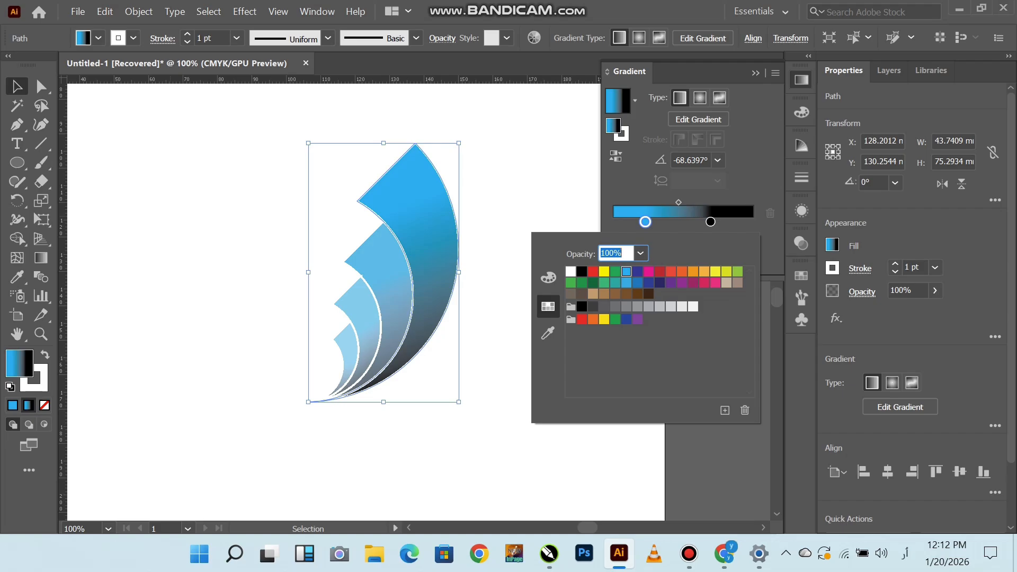
pyautogui.click(493, 318)
pyautogui.click(429, 239)
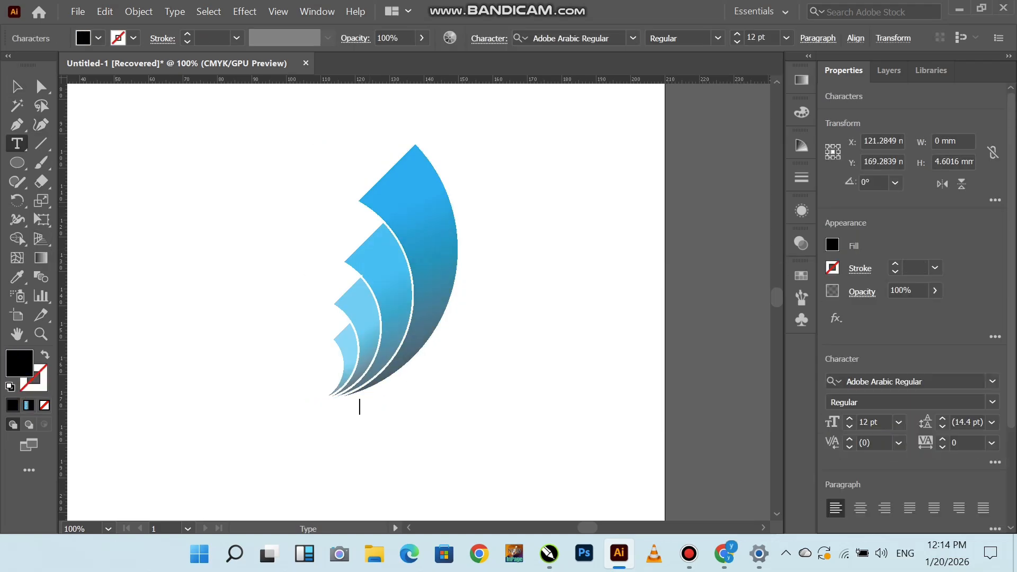
# - Enter the two-line text "LOGO MOCKUP DESIGN" and "COMPANY SLOGN HERE" below the petals
pyautogui.write('Lo')
pyautogui.press('BackSpace')
pyautogui.write('OGO MOCKUP DESIGN')
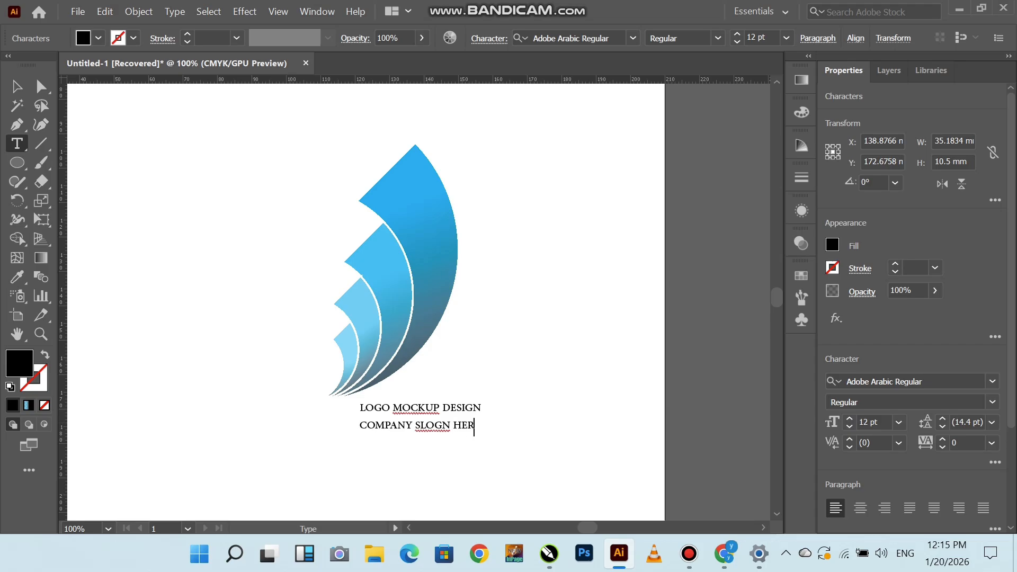
pyautogui.click(17, 86)
# - Set the two-line text's font to Swis721 Hv BT Heavy
pyautogui.click(993, 382)
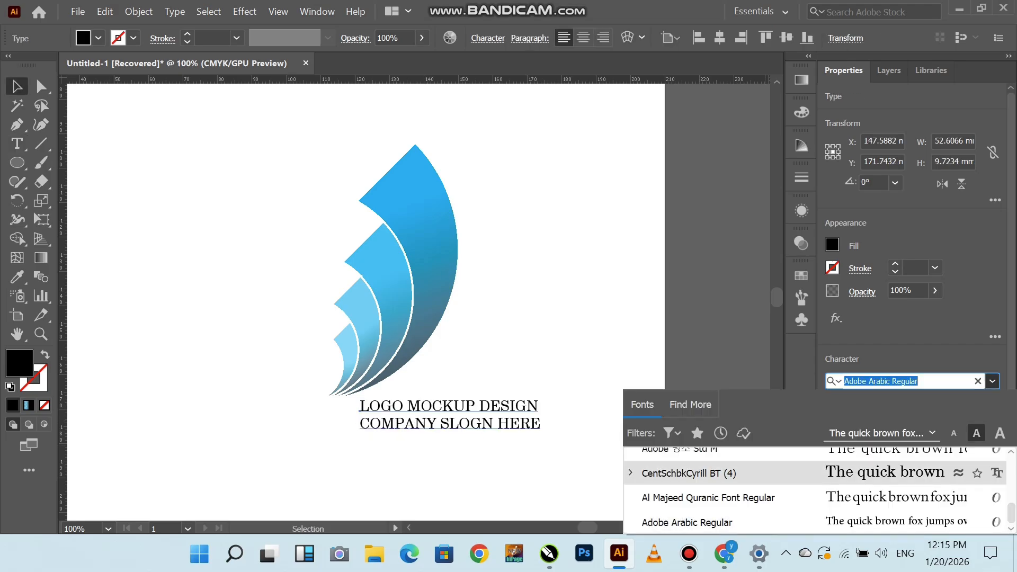
pyautogui.scroll(2, 900, 473)
pyautogui.scroll(2, 848, 476)
pyautogui.scroll(-3, 847, 477)
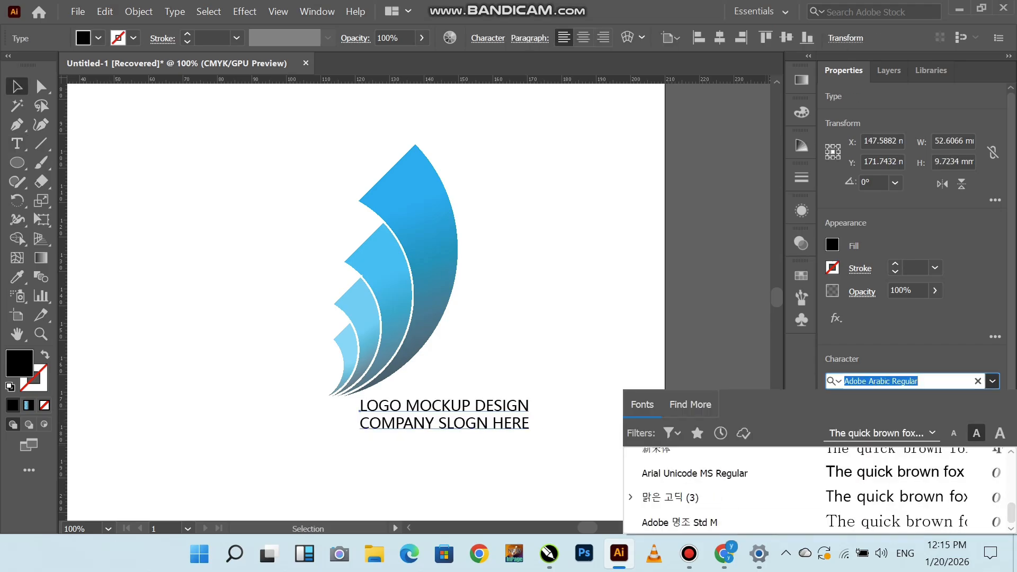
pyautogui.scroll(-3, 848, 508)
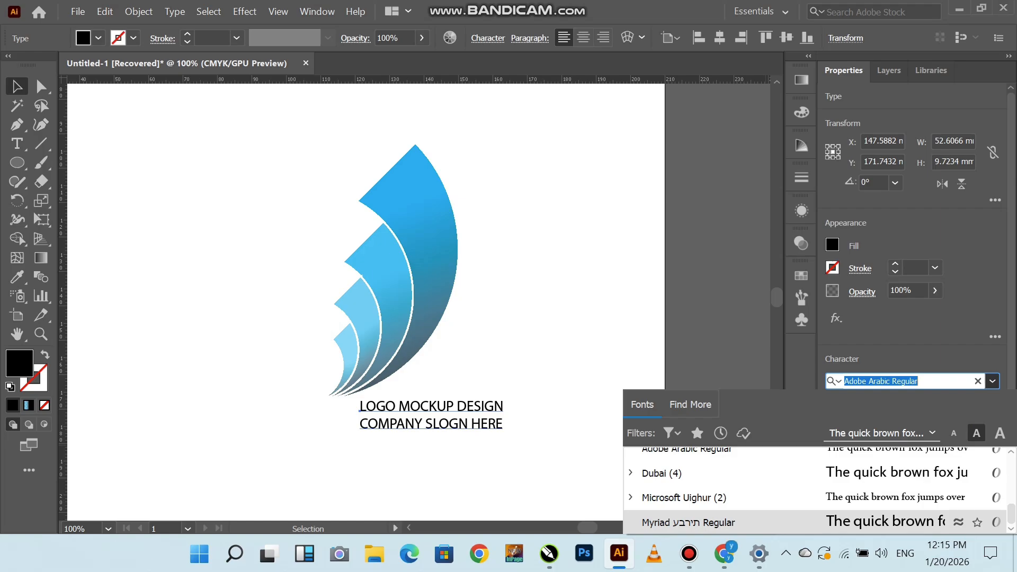
pyautogui.scroll(-4, 847, 519)
pyautogui.scroll(6, 848, 519)
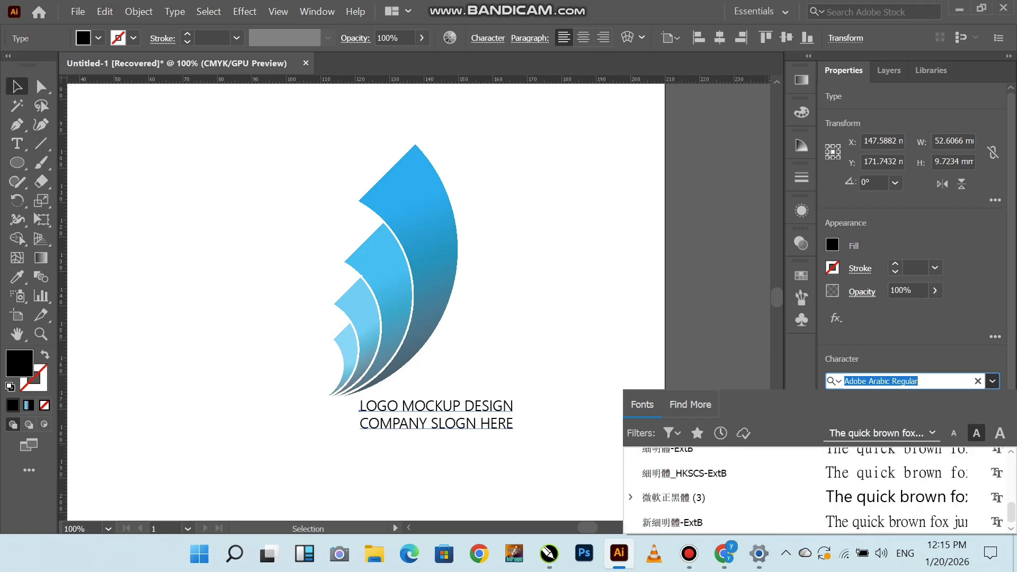
pyautogui.scroll(10, 816, 487)
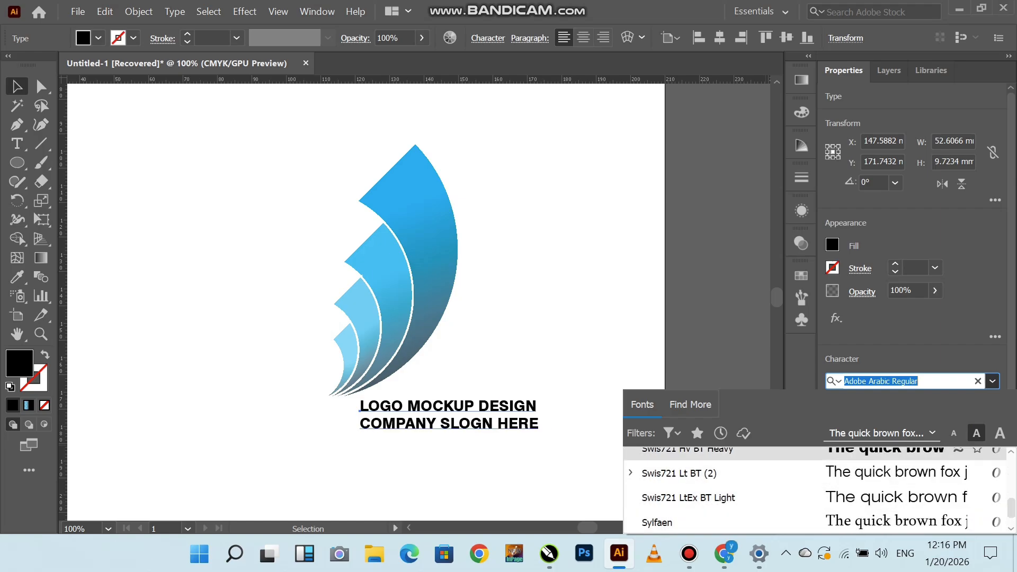
pyautogui.click(784, 452)
# - Try the Ad Lib BT font on the two-line text and undo the change
pyautogui.rightClick(496, 402)
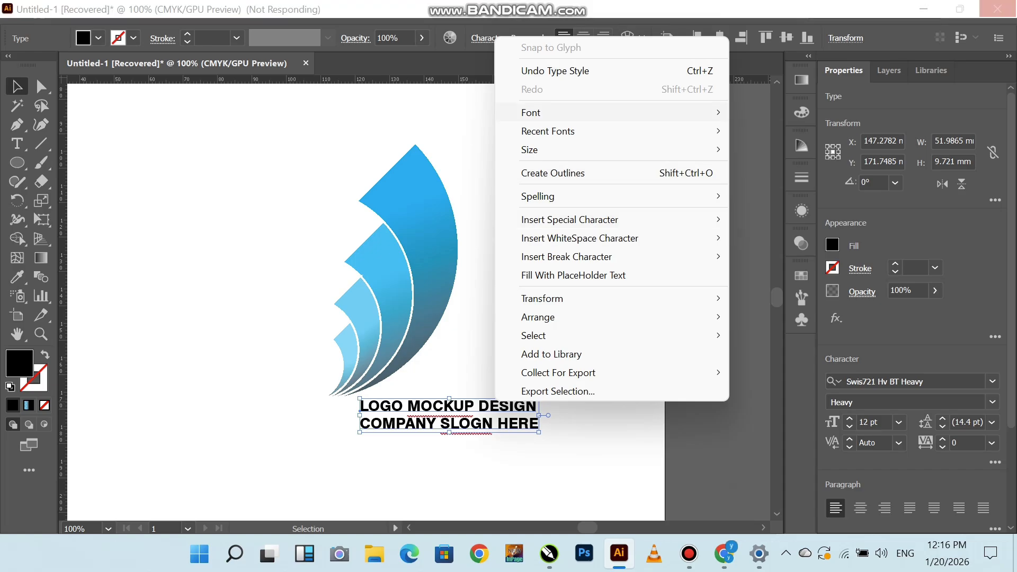
pyautogui.moveTo(531, 113)
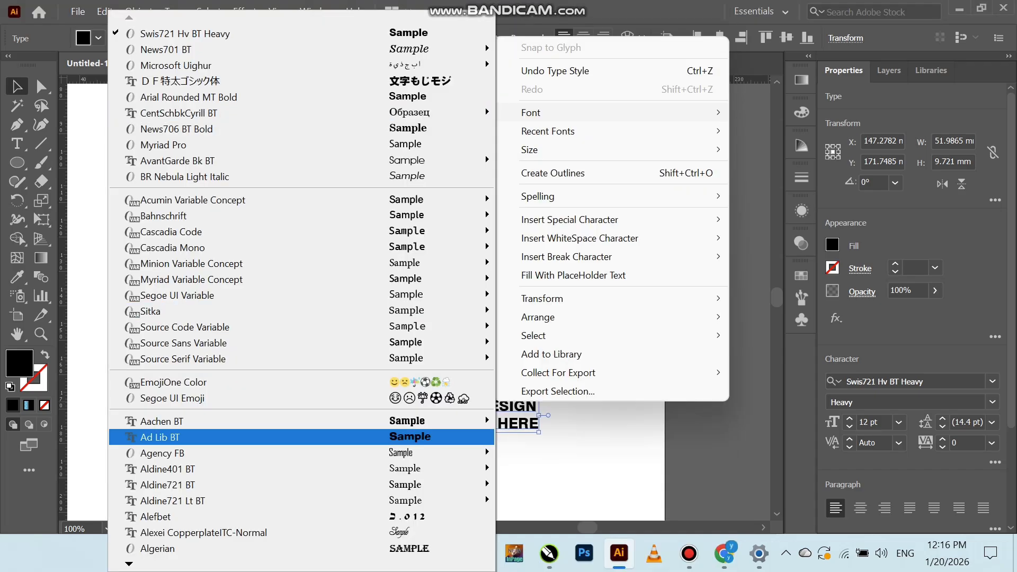
pyautogui.click(317, 437)
pyautogui.click(318, 450)
pyautogui.hotkey('ctrl', 'z')
pyautogui.rightClick(479, 408)
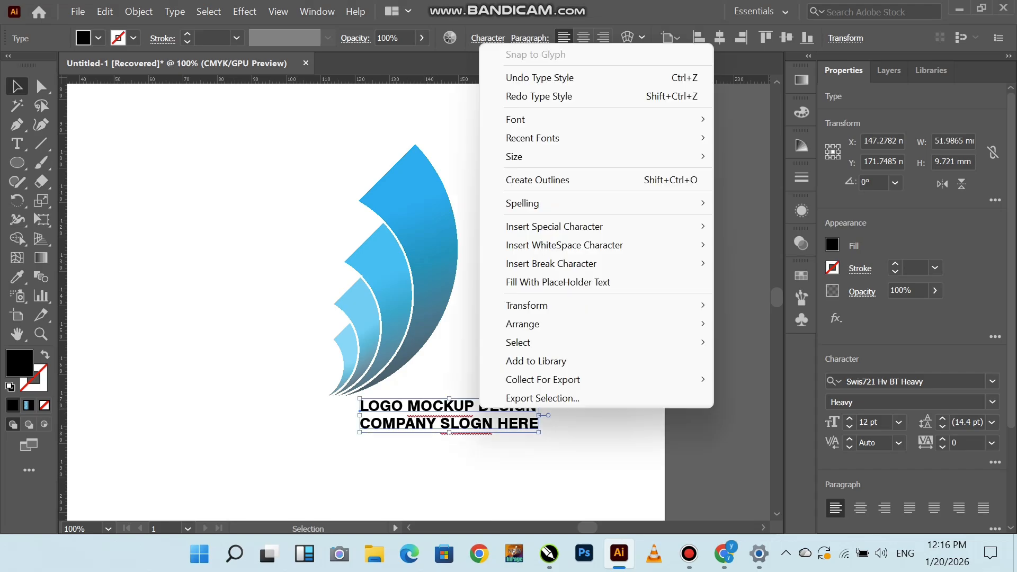
pyautogui.moveTo(518, 343)
pyautogui.click(535, 460)
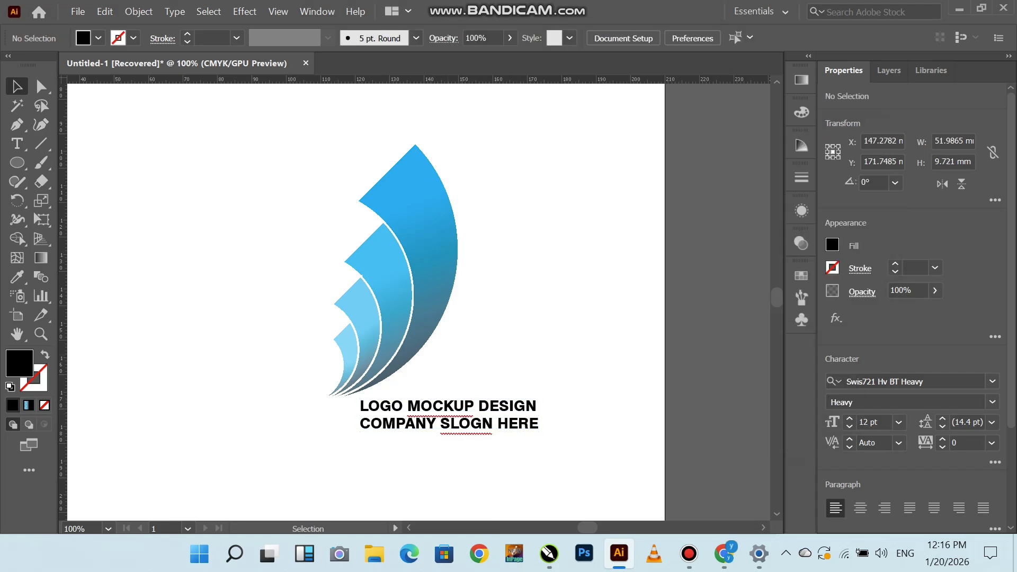
# - Convert the two-line text to outlines and ungroup the resulting letters
pyautogui.click(469, 410)
pyautogui.rightClick(487, 409)
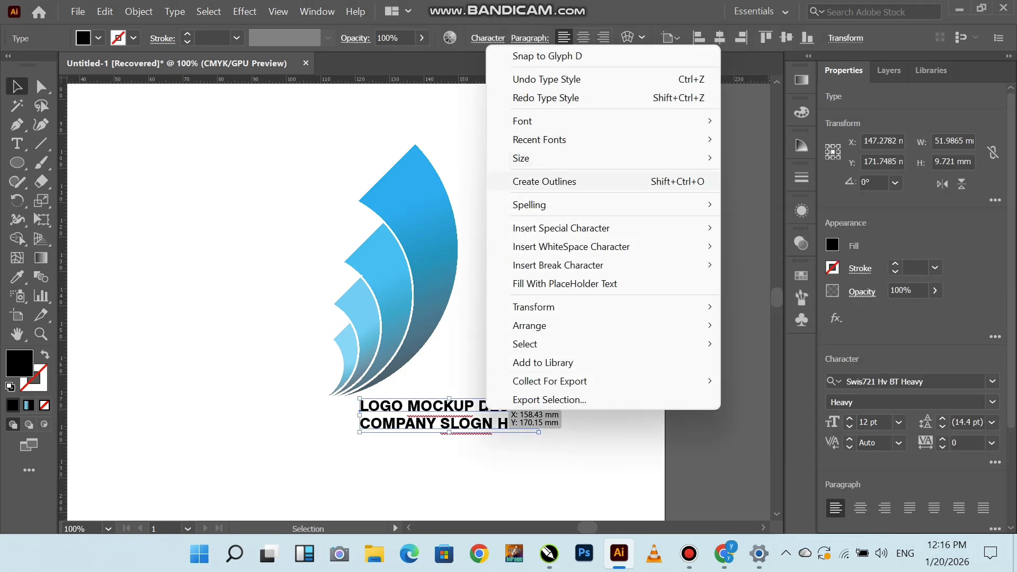
pyautogui.click(544, 181)
pyautogui.rightClick(493, 407)
pyautogui.click(537, 258)
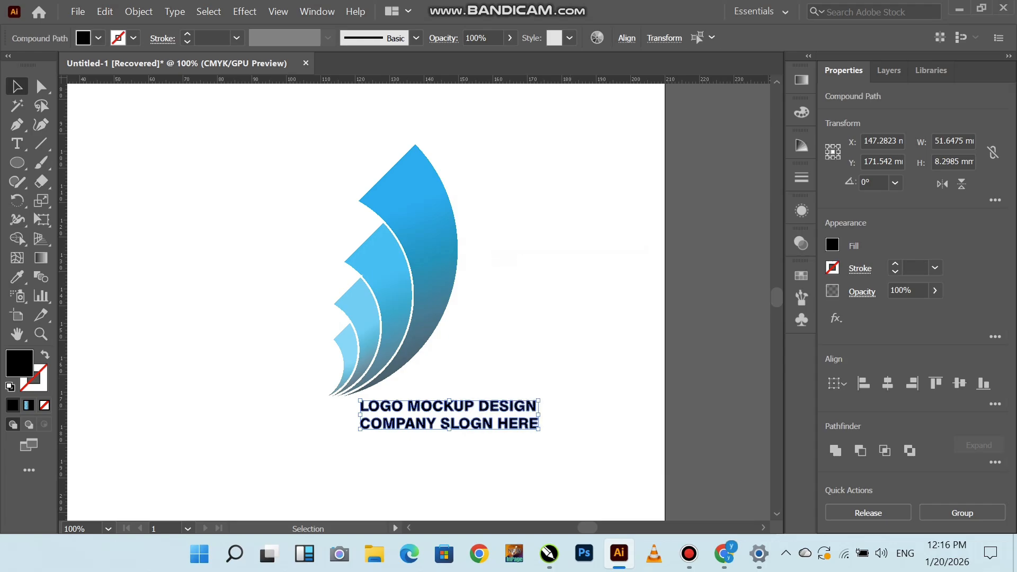
pyautogui.click(583, 438)
# - Move the slogan letters down away from the title, and group each line's letters separately
pyautogui.click(513, 424)
pyautogui.click(566, 450)
pyautogui.moveTo(566, 451); pyautogui.dragTo(453, 474)
pyautogui.hotkey('ctrl', 'g')
pyautogui.click(341, 404)
pyautogui.hotkey('ctrl', 'g')
# - Place the title directly beneath the petals, starting at their lower tip, and stretch it to about 52.7 × 6.8 mm
pyautogui.click(517, 410)
pyautogui.click(501, 414)
pyautogui.click(515, 411)
pyautogui.click(416, 413)
pyautogui.moveTo(414, 418); pyautogui.dragTo(414, 425)
pyautogui.moveTo(499, 413); pyautogui.dragTo(519, 413)
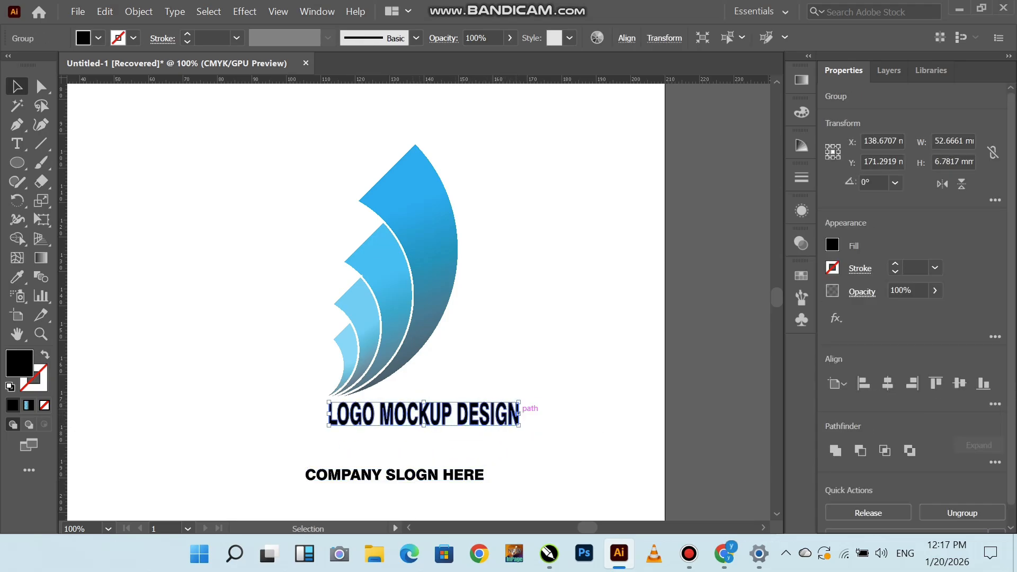
# - Place the slogan just beneath the title, flush with its left edge, and shrink it to about 32.5 × 2 mm
pyautogui.click(524, 432)
pyautogui.moveTo(433, 476); pyautogui.dragTo(455, 437)
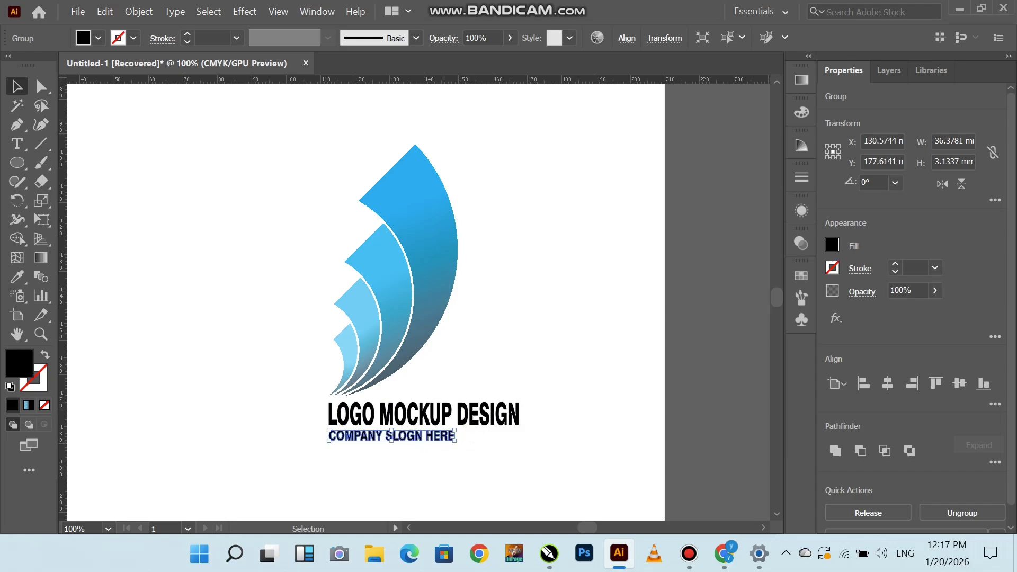
pyautogui.click(468, 444)
pyautogui.click(454, 436)
pyautogui.moveTo(392, 437); pyautogui.dragTo(392, 438)
pyautogui.click(452, 456)
pyautogui.click(452, 435)
pyautogui.moveTo(454, 438); pyautogui.dragTo(440, 438)
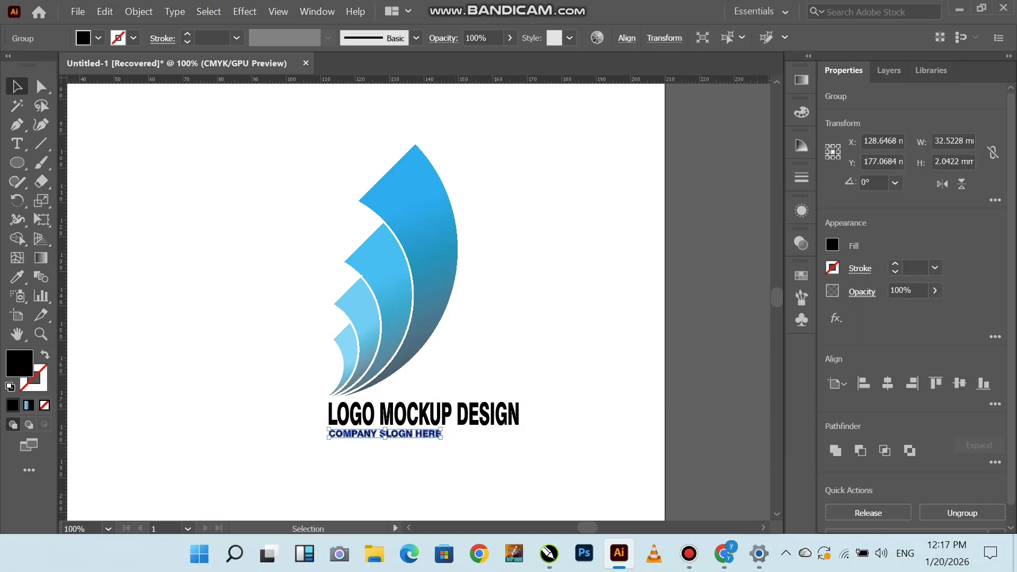
# - Open the slogan group's opacity setting for adjustment
pyautogui.click(935, 290)
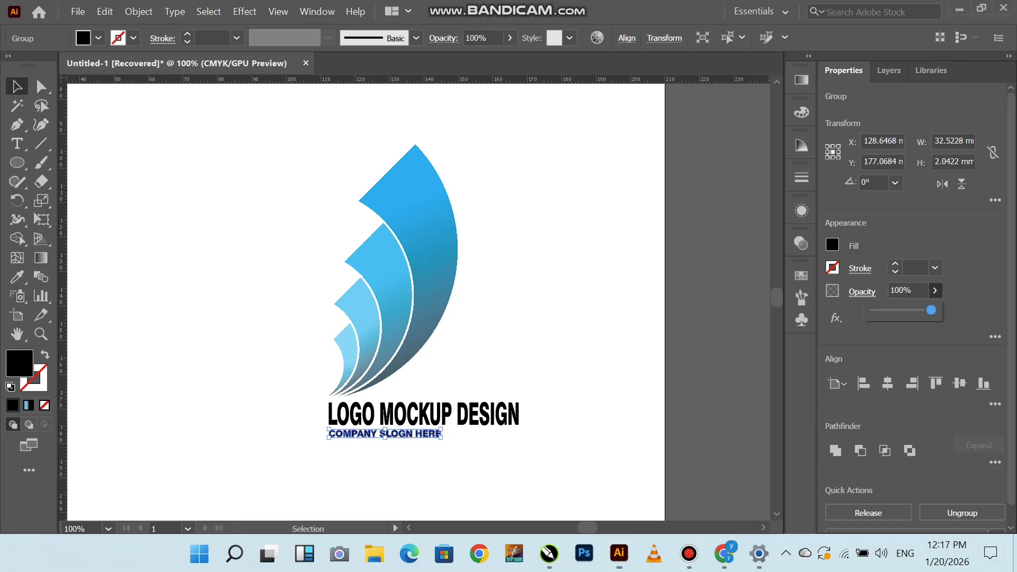